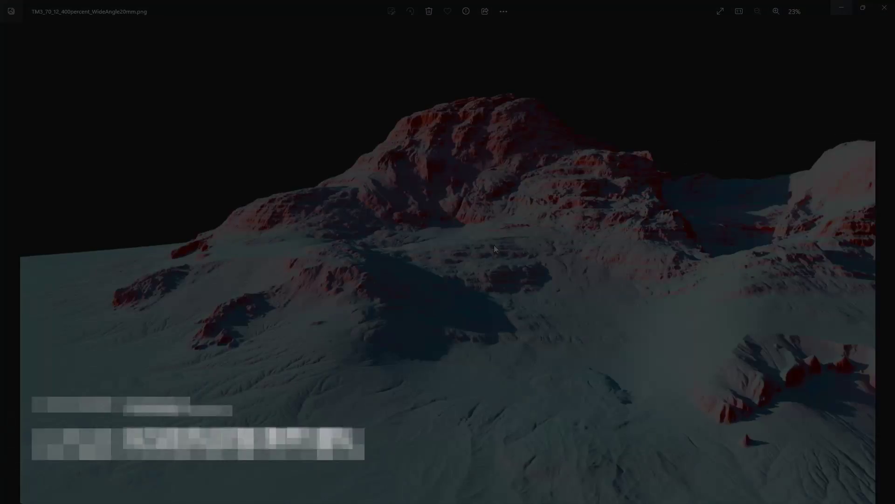
Step back through three more mountain terrain renders in Microsoft Photos
key(Left)
key(Left)
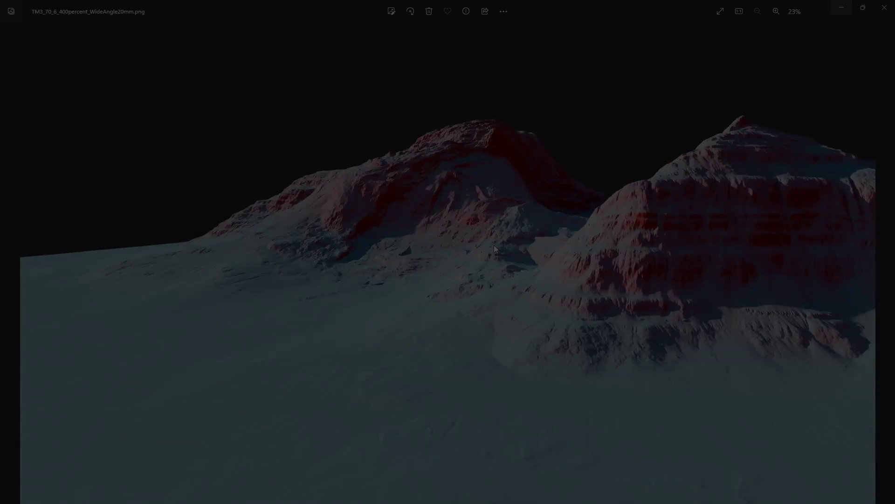
key(Left)
key(Left)
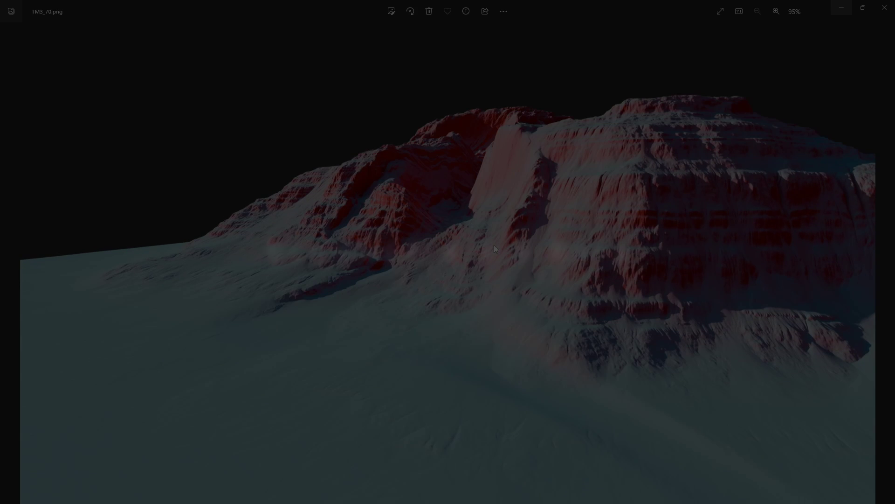
key(Left)
key(Left)
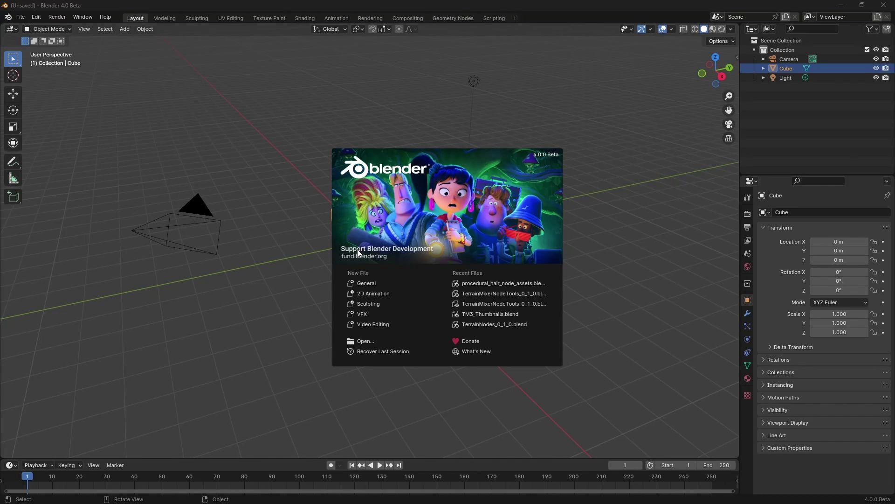
Close the Blender splash screen and orbit and zoom around the default cube
click(438, 97)
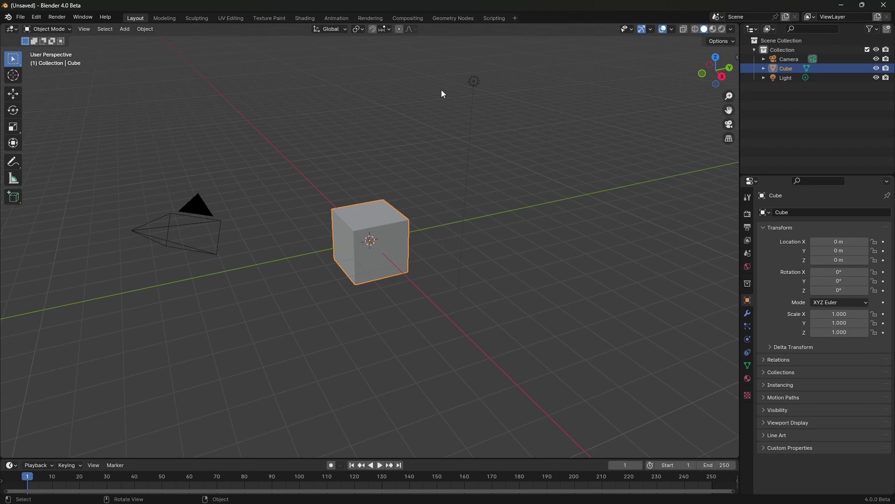
ctrl+middle_drag(426, 84, 441, 209)
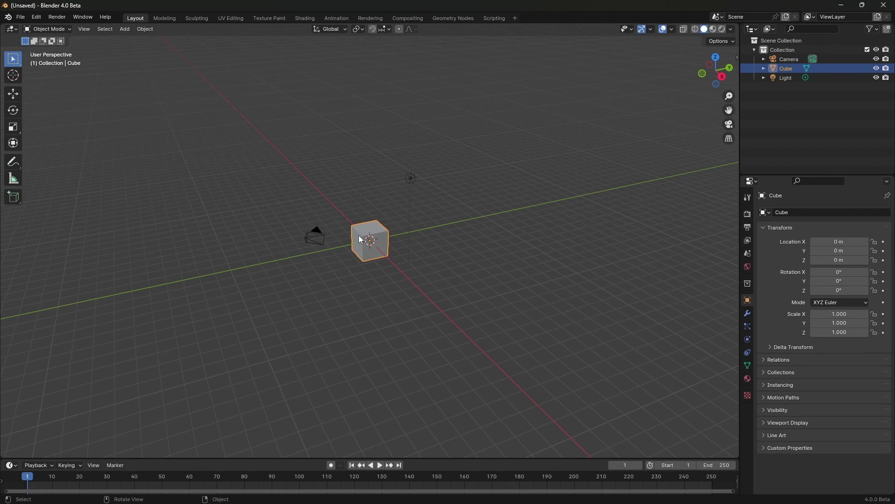
middle_drag(389, 255, 407, 263)
scroll(401, 242, up, 1)
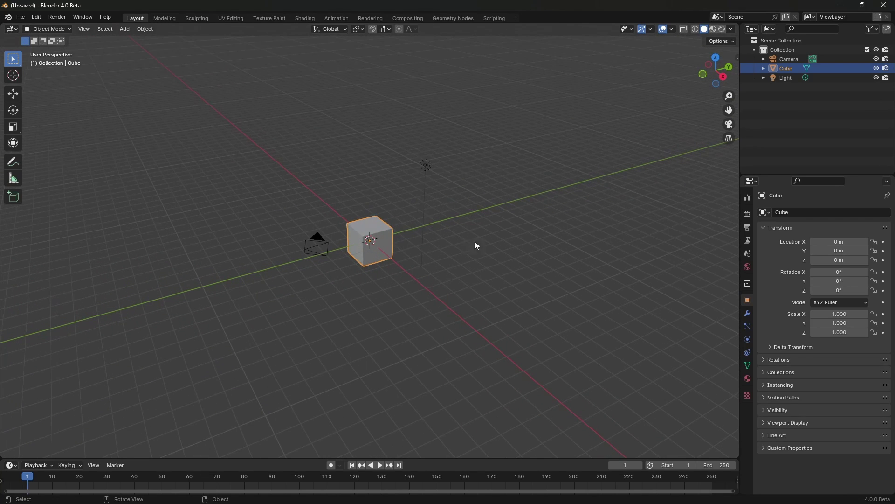
middle_drag(479, 241, 321, 200)
click(22, 19)
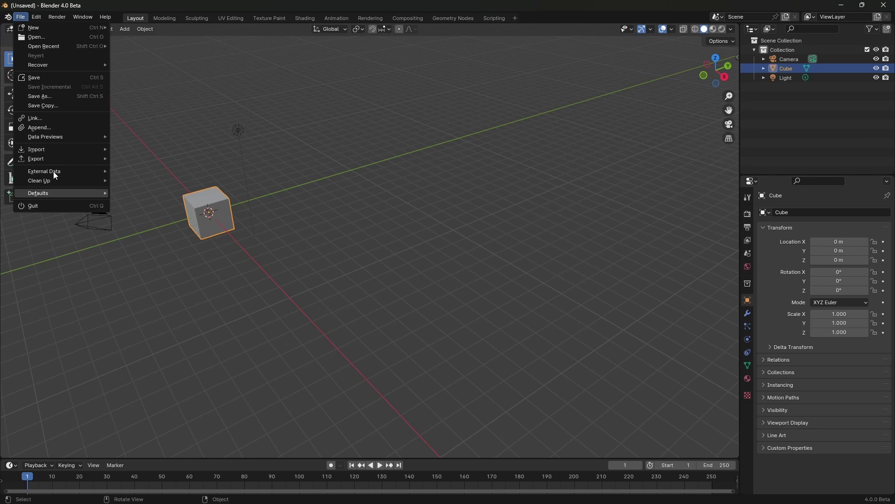
Open Blender's Preferences from the Edit menu
mouse_move(45, 72)
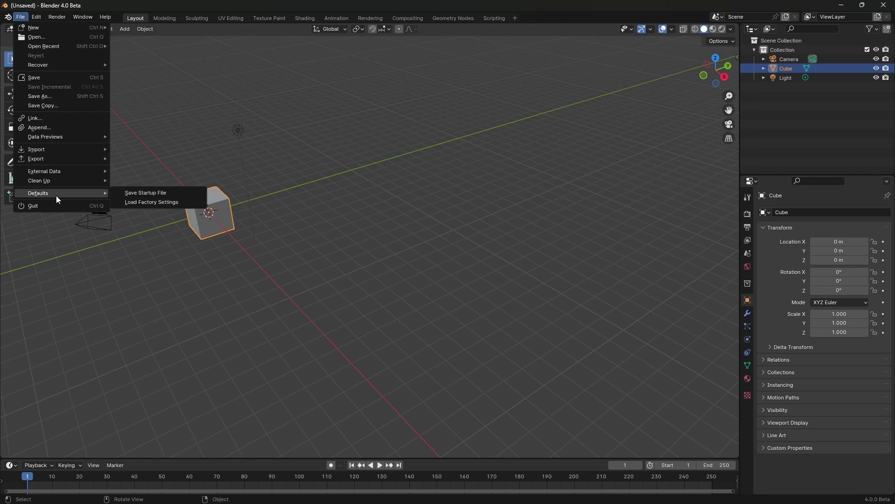
mouse_move(36, 17)
click(71, 145)
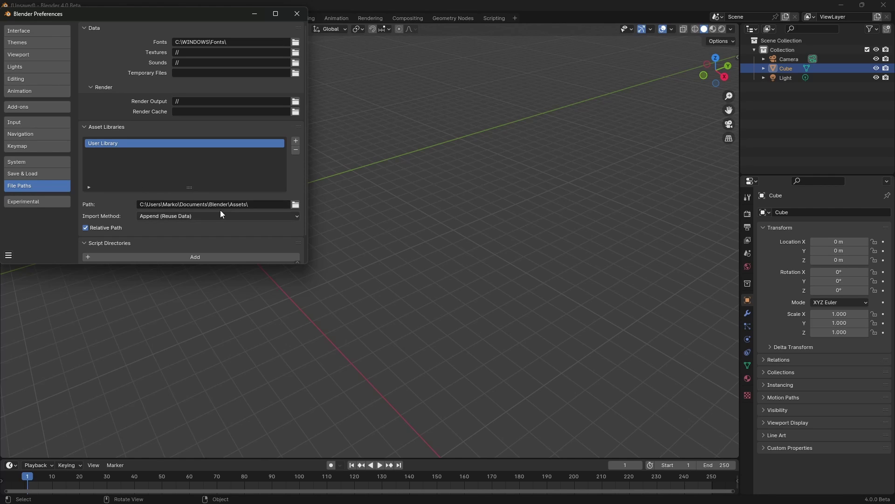
Browse the User Library path into TerrainMixer, then Assets, then TMNT
click(295, 205)
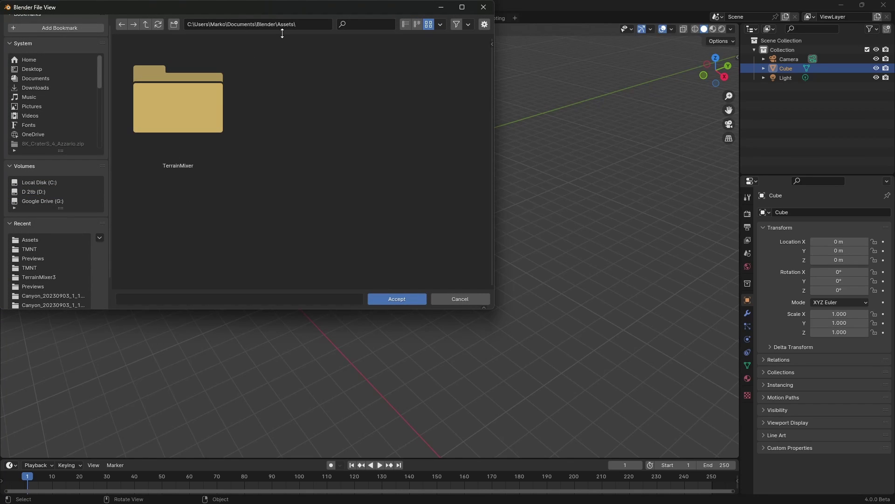
double_click(198, 118)
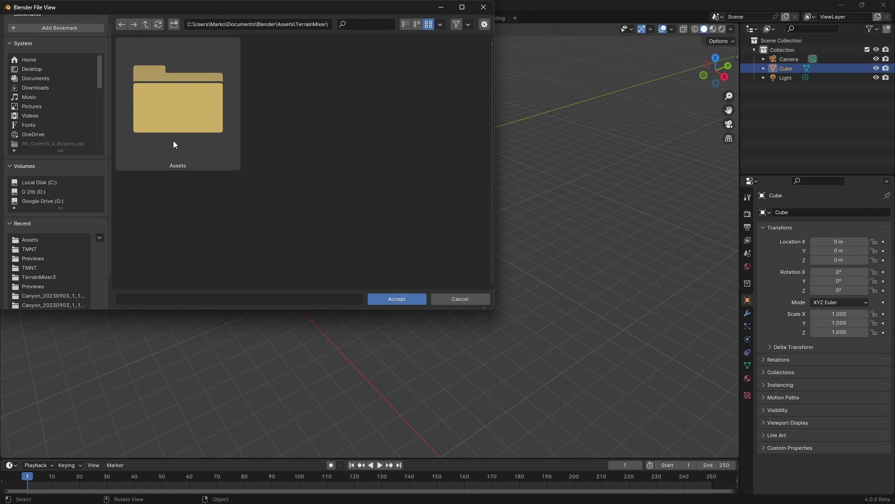
double_click(174, 123)
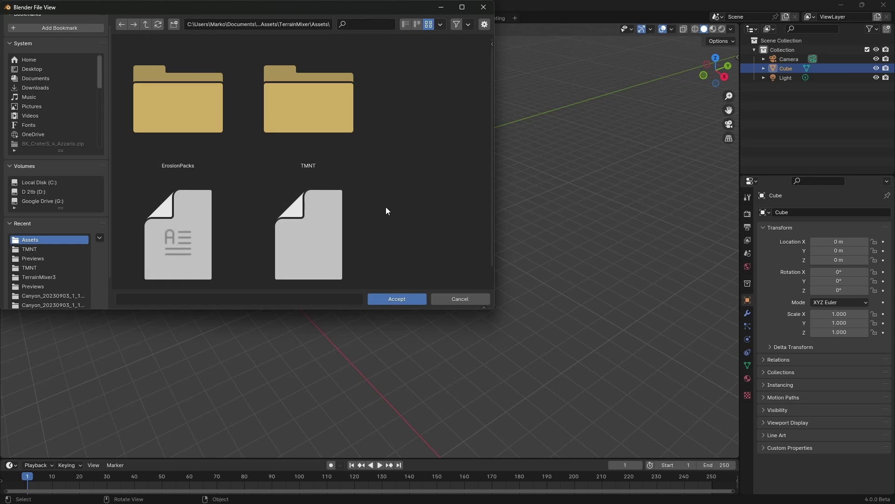
scroll(401, 210, down, 1)
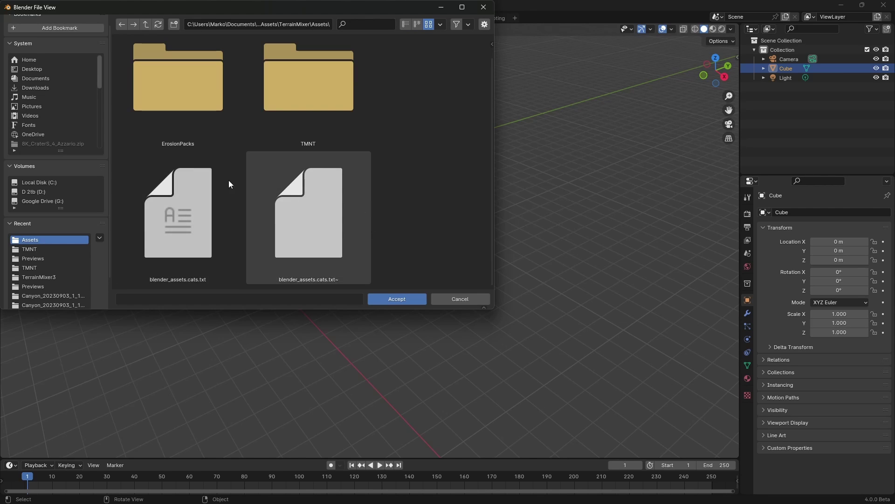
scroll(397, 206, up, 1)
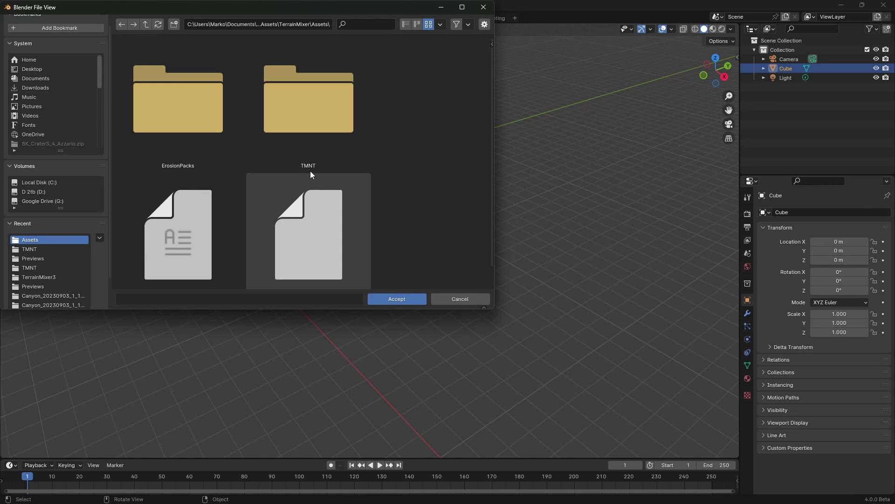
double_click(325, 106)
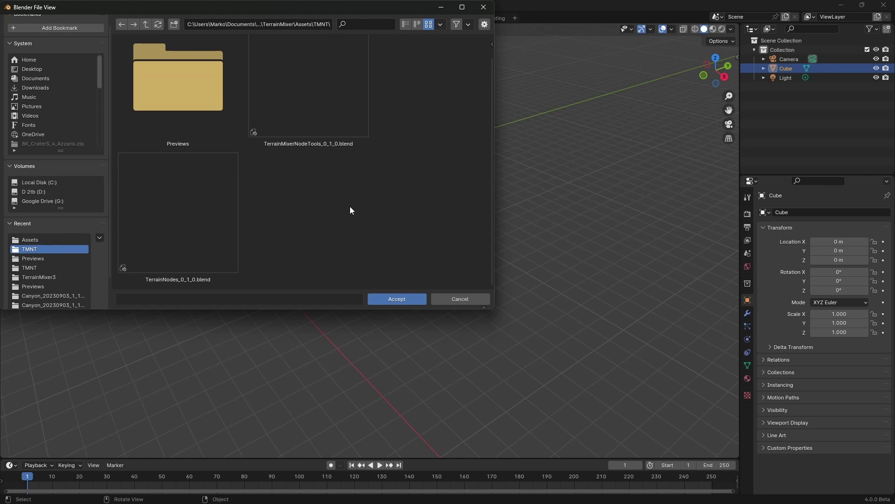
Close Preferences, split the viewport, and make the right half an Asset Browser
click(485, 9)
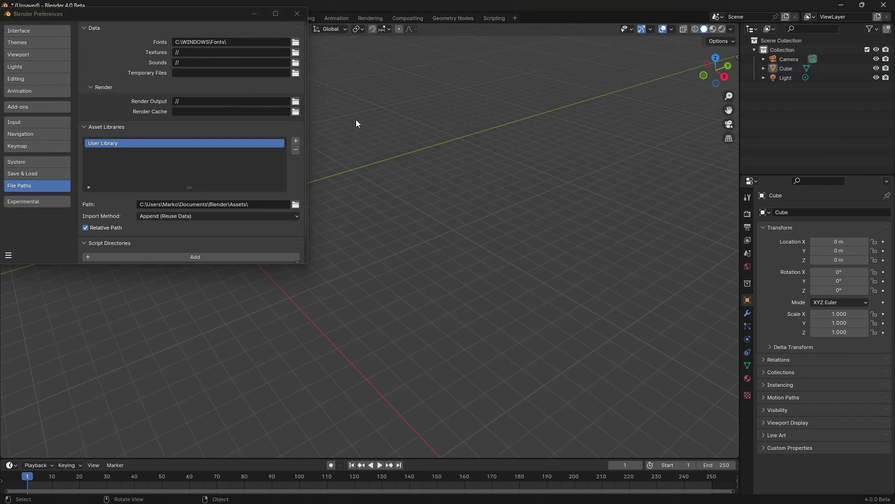
click(289, 16)
drag(641, 187, 415, 186)
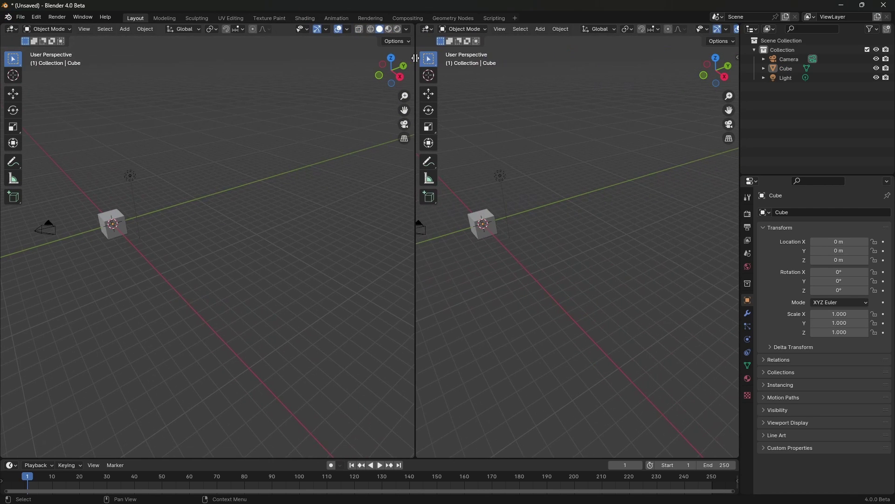
click(427, 29)
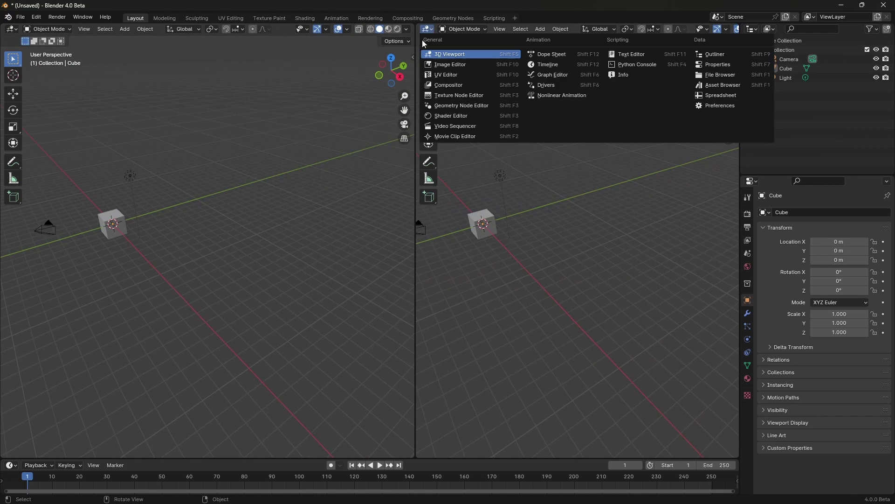
click(720, 85)
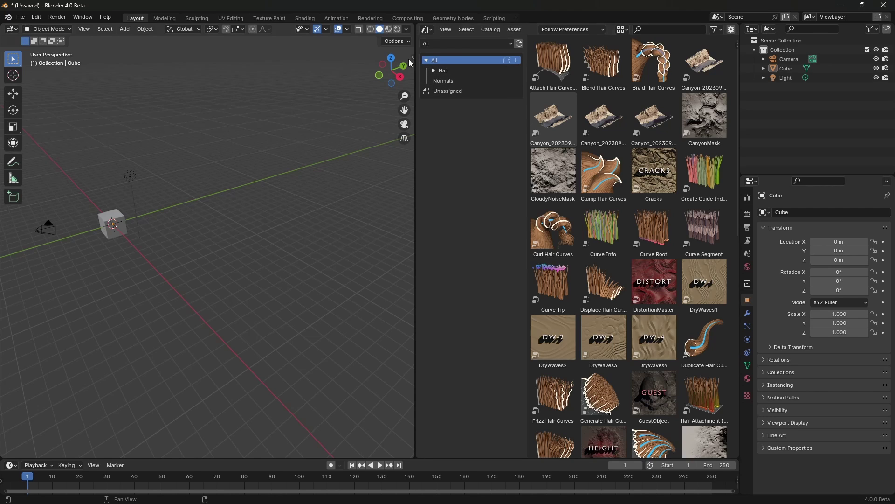
click(449, 91)
scroll(607, 266, down, 5)
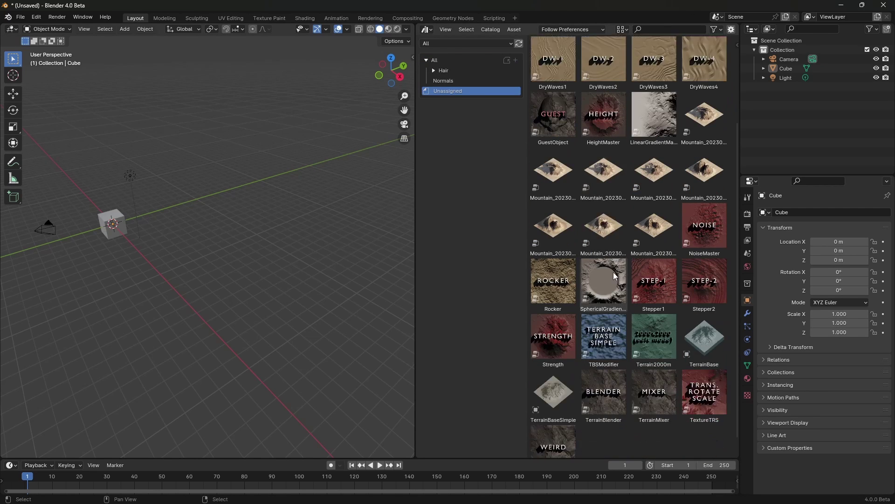
scroll(583, 243, up, 5)
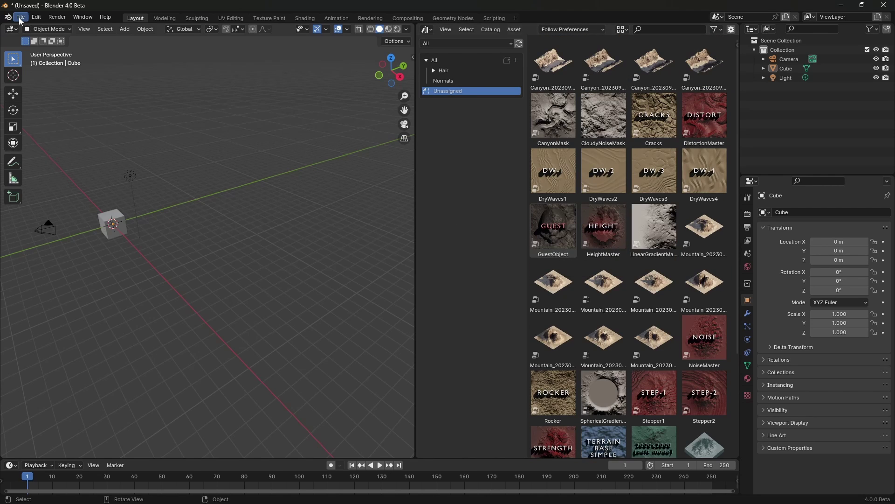
Set the User Library path to the TerrainMixer\Assets folder in Preferences
click(36, 17)
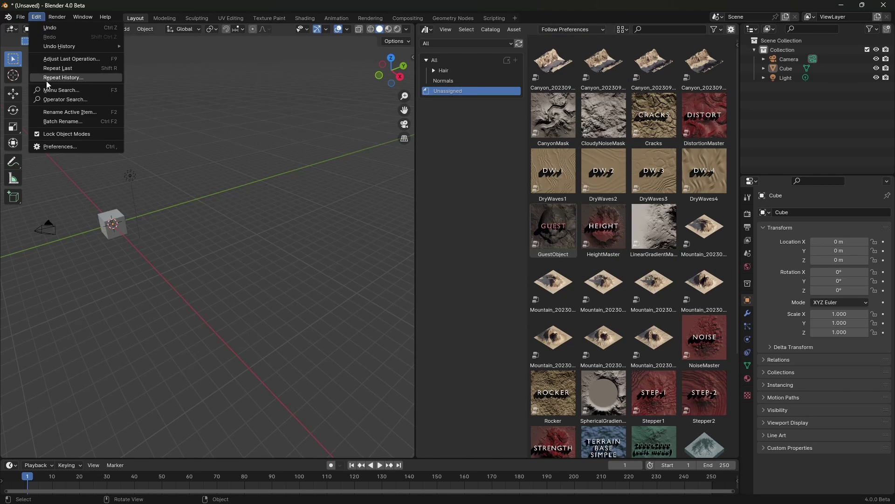
click(69, 146)
click(295, 211)
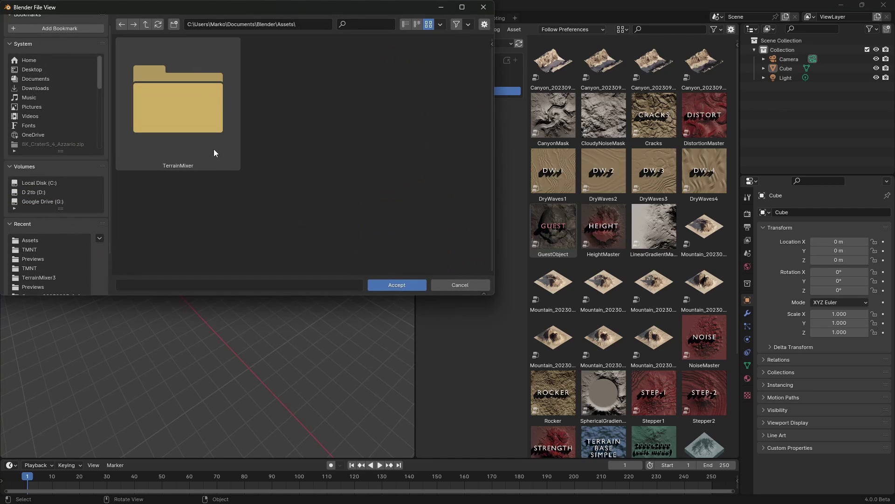
double_click(203, 105)
double_click(188, 116)
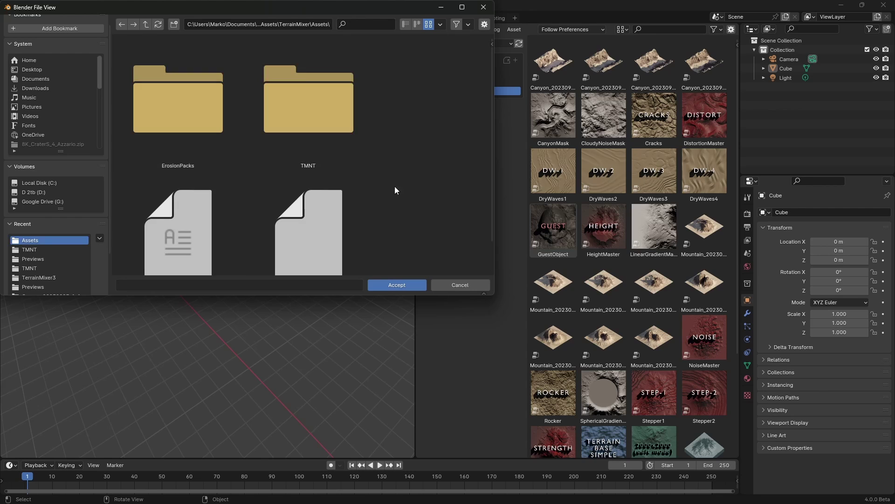
click(404, 287)
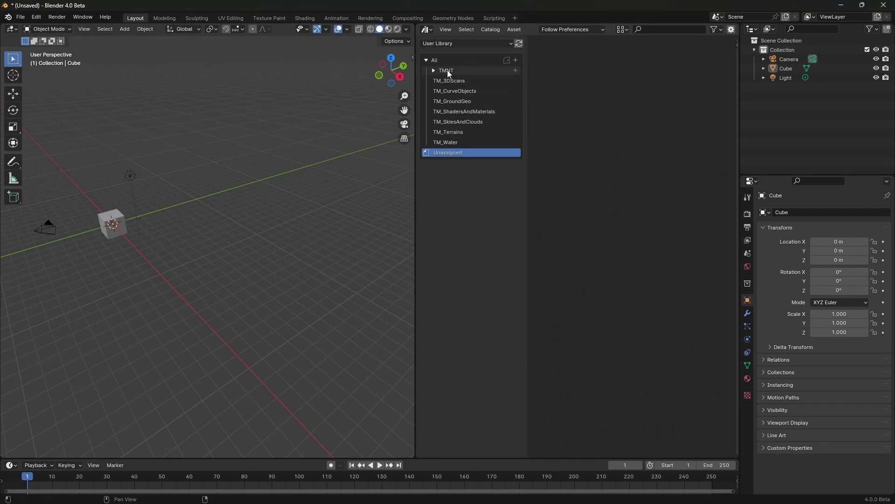
Expand TMNT and look through TM_3DScans, TM_CurveObjects, TM_Terrains and TM_SkiesAndClouds
click(447, 70)
click(450, 73)
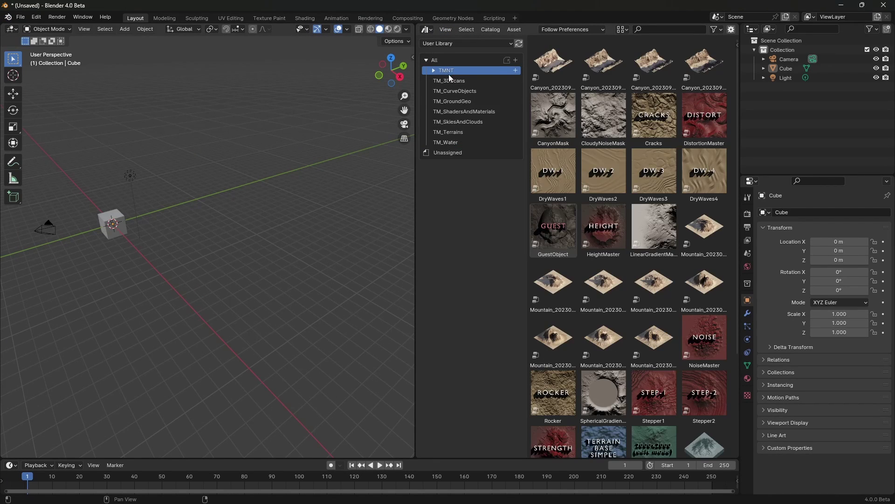
click(433, 70)
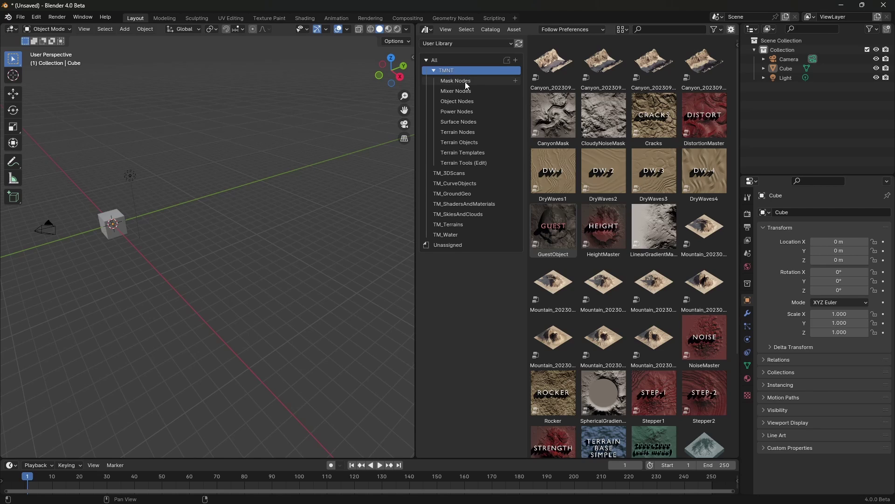
click(454, 176)
click(456, 183)
click(451, 225)
click(448, 214)
click(448, 206)
click(450, 193)
click(450, 185)
click(444, 172)
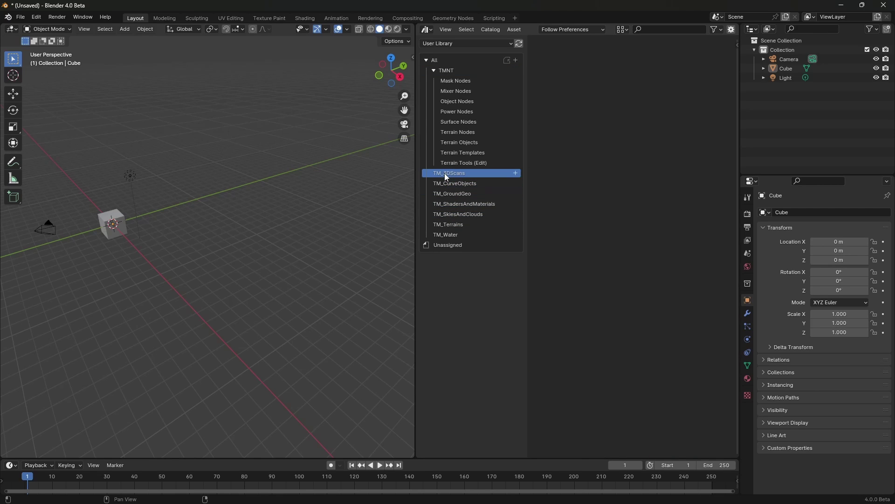
Show each TMNT subcatalog in turn, from Mask Nodes through Terrain Templates
click(434, 71)
click(434, 71)
click(462, 71)
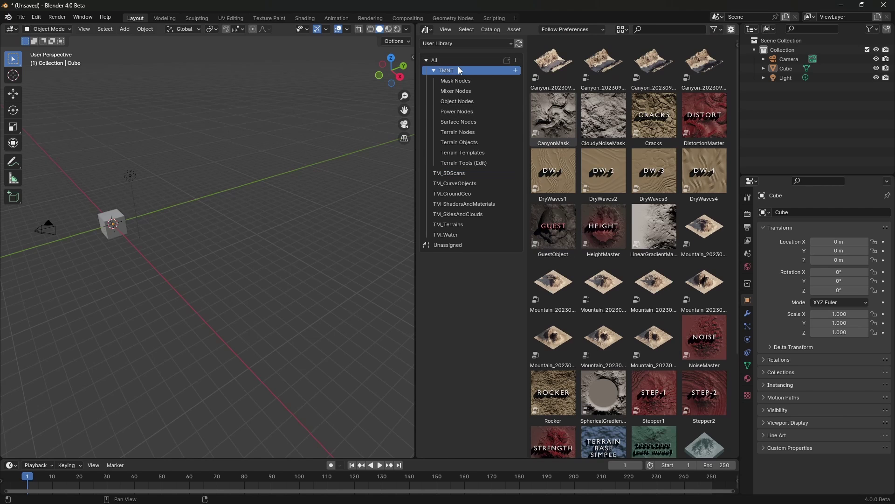
click(451, 82)
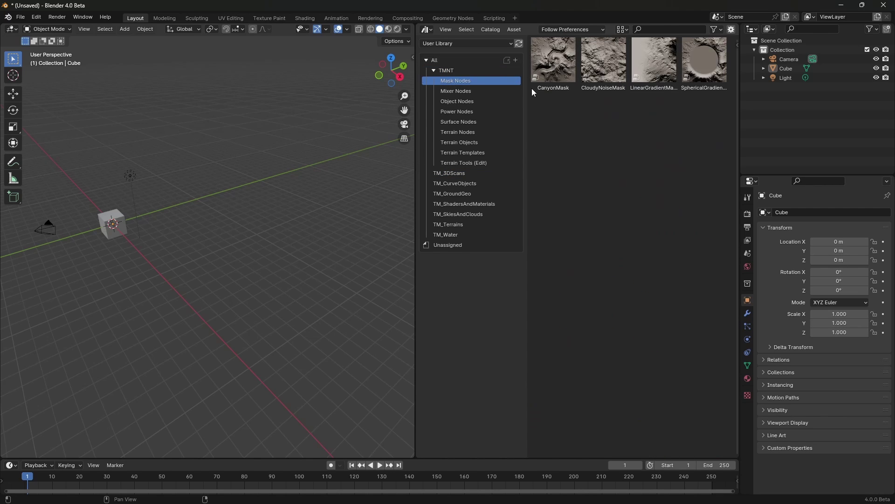
click(454, 91)
click(455, 102)
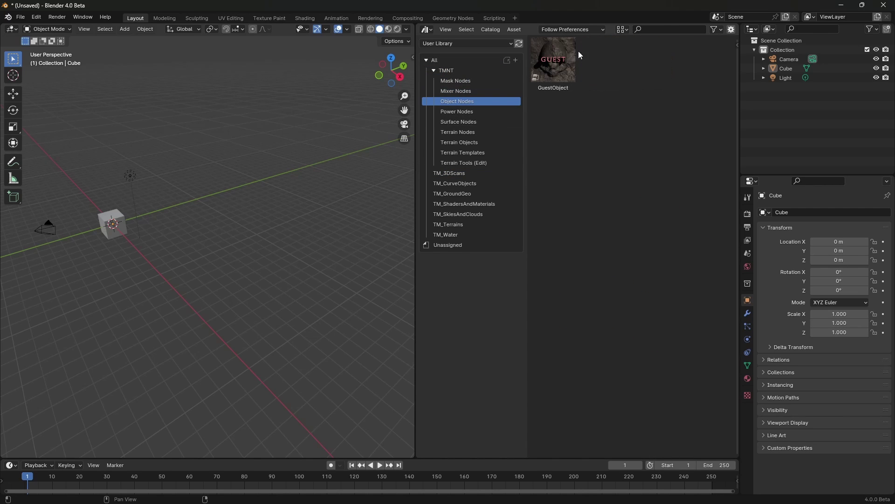
click(508, 111)
click(478, 121)
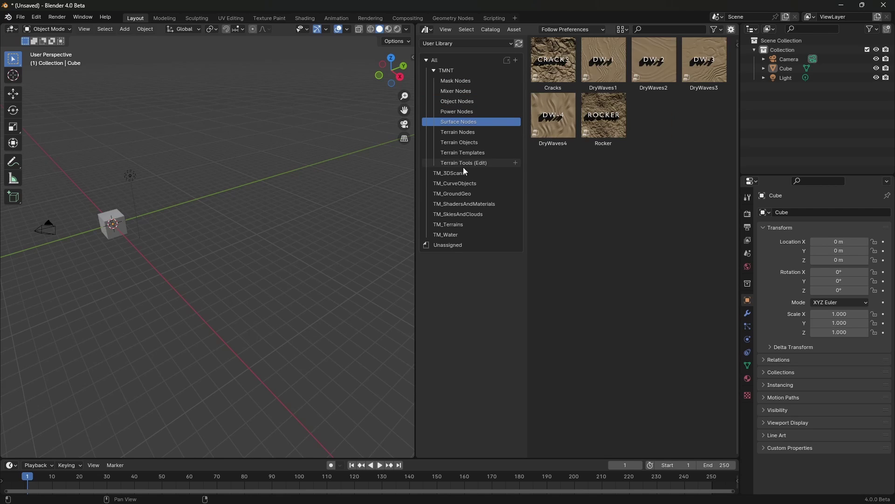
click(458, 133)
click(462, 142)
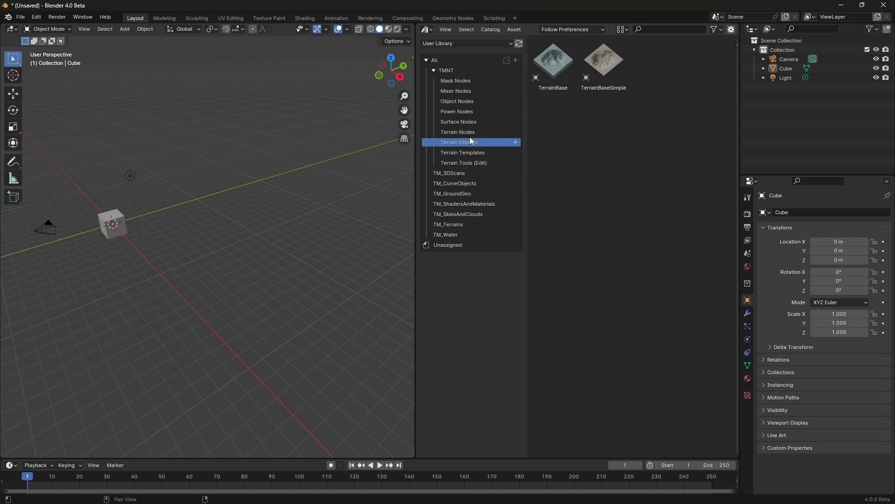
click(470, 152)
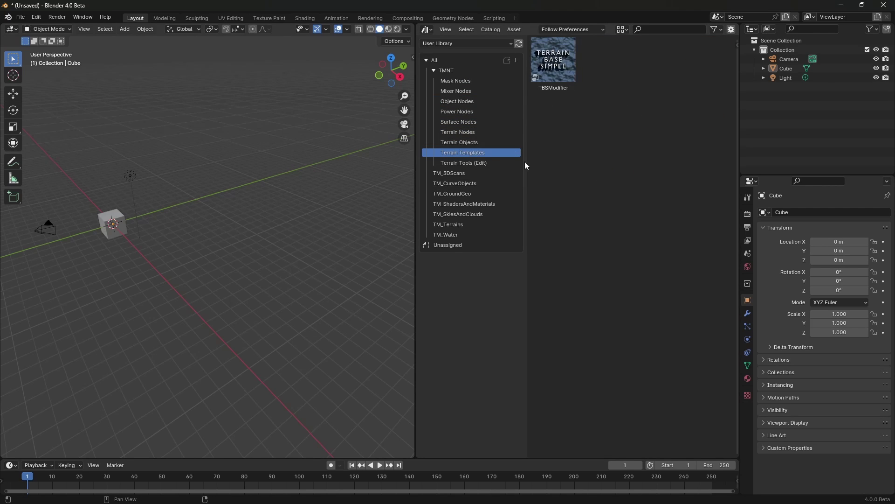
Compare Power Nodes with Surface Nodes, select DryWaves4, and finish on Power Nodes
click(466, 80)
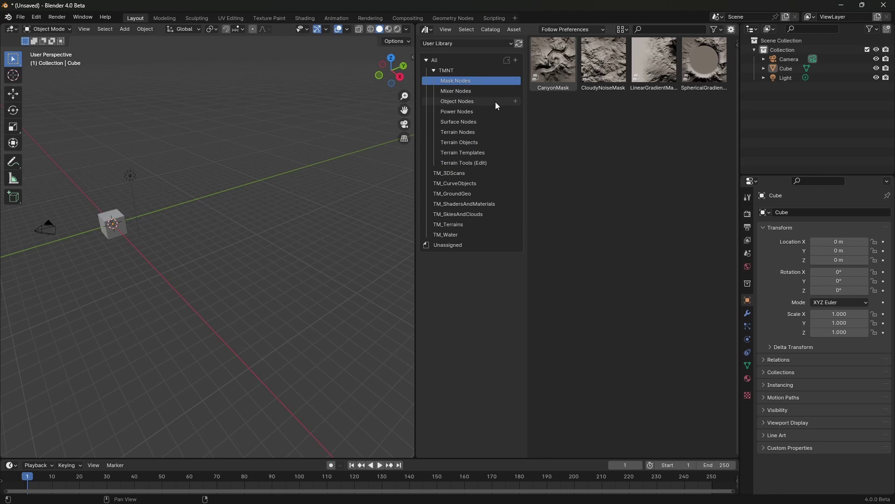
click(466, 122)
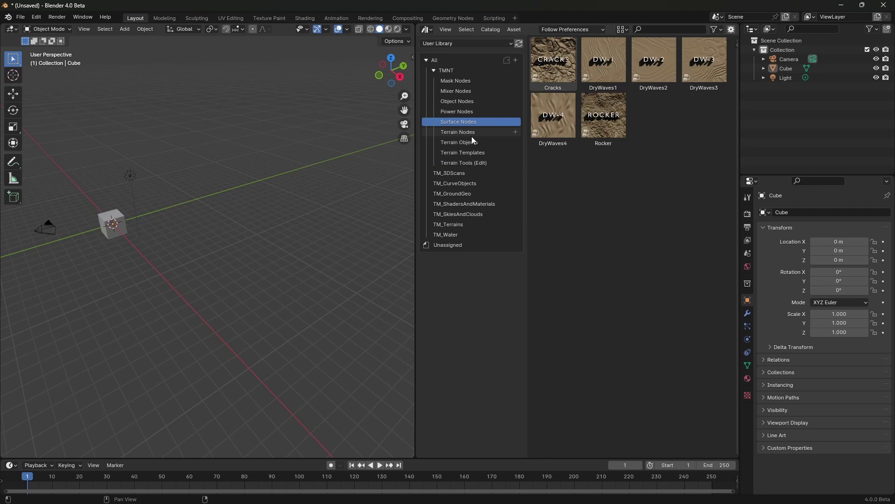
click(463, 113)
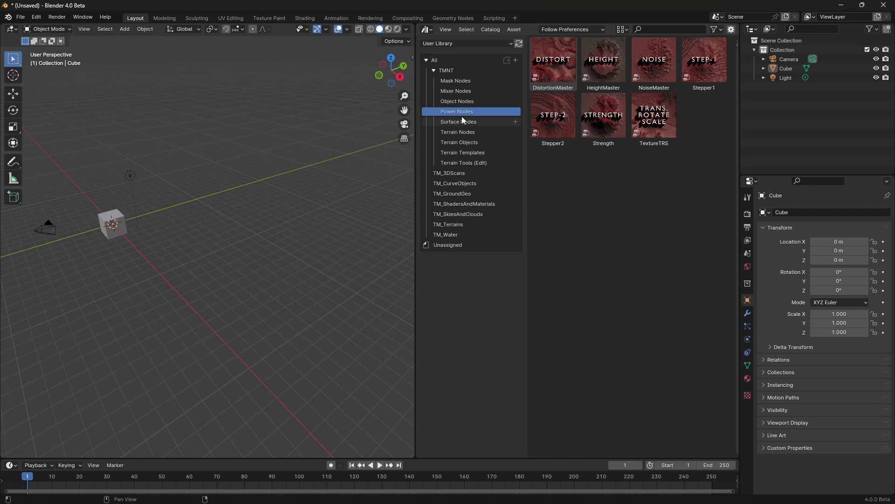
click(461, 123)
click(455, 113)
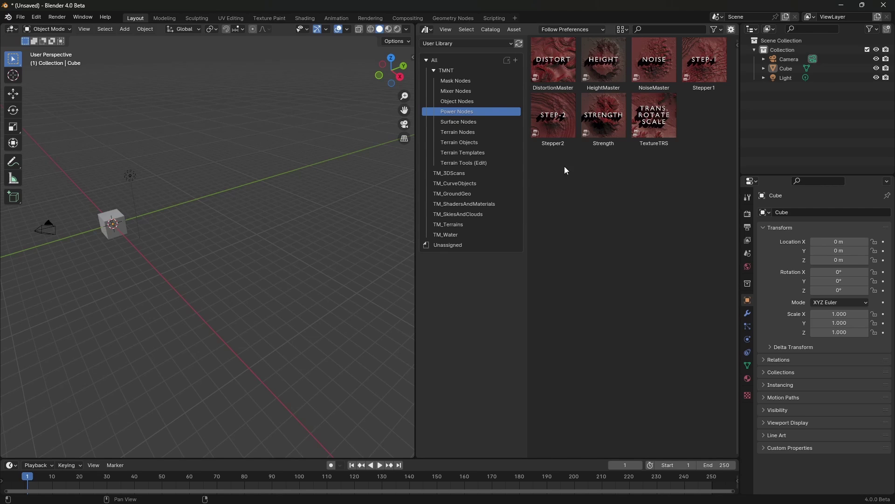
click(461, 122)
click(458, 112)
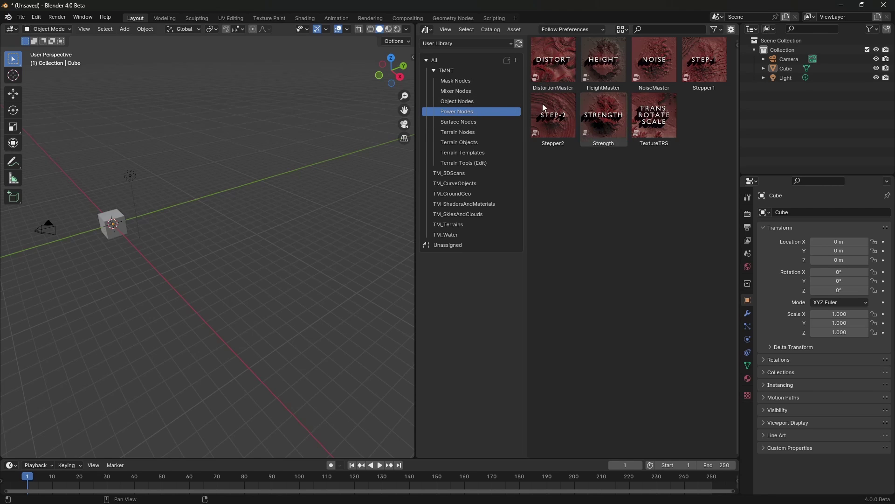
click(453, 121)
click(454, 112)
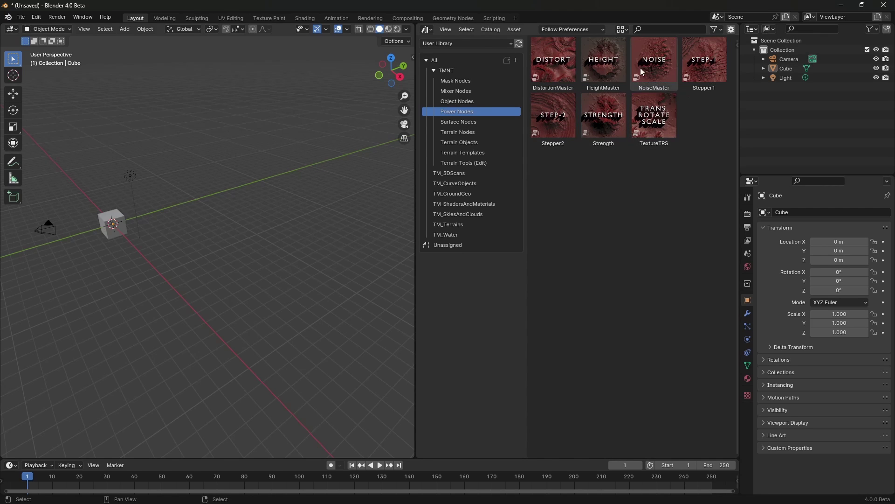
click(458, 122)
click(455, 112)
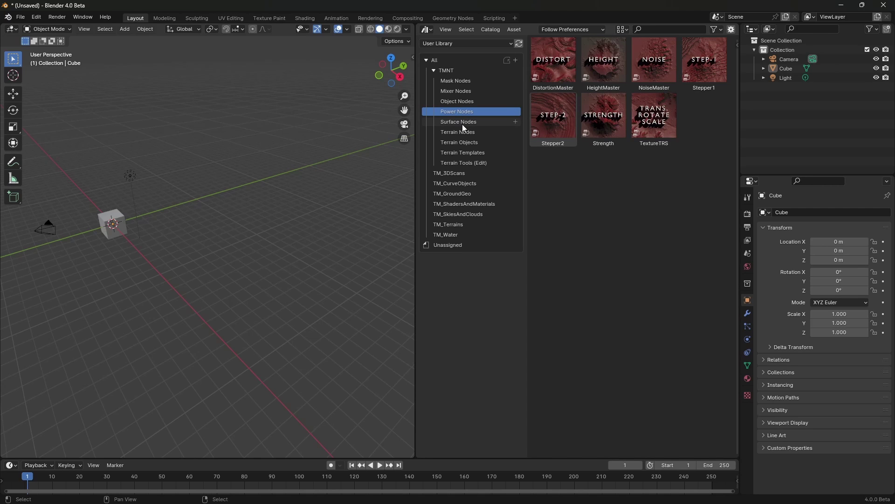
click(459, 122)
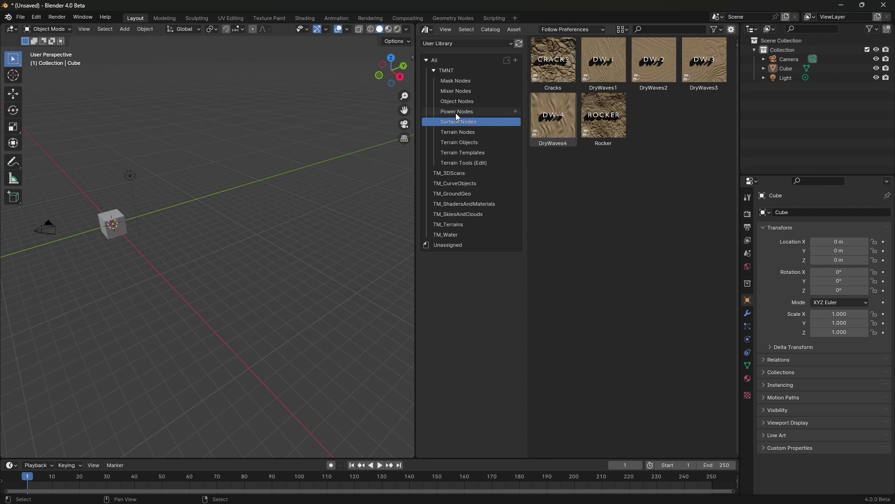
click(557, 102)
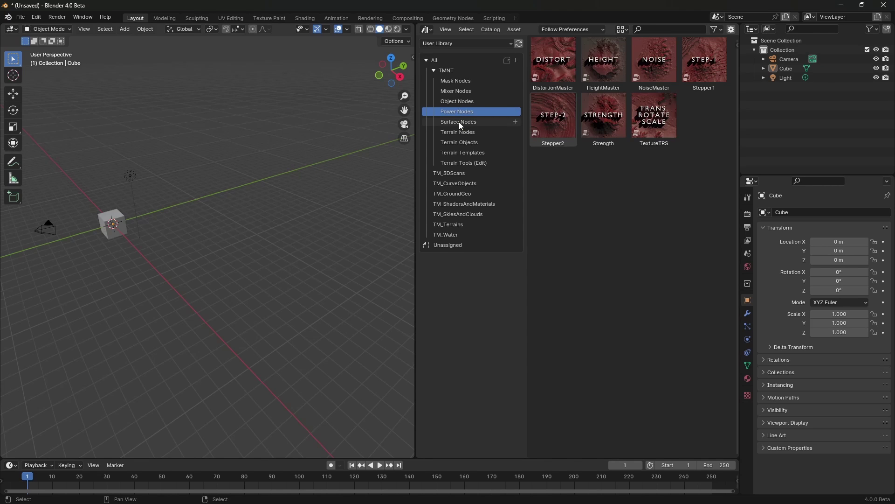
click(457, 112)
In the sidebar View tab, set Clip Start to 1 m and Clip End to 1000000 m
middle_drag(186, 196, 218, 196)
click(217, 218)
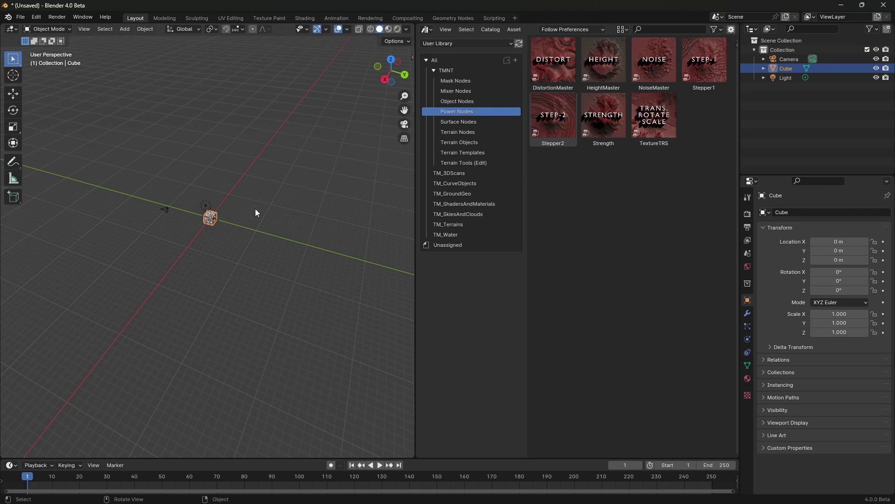
key(n)
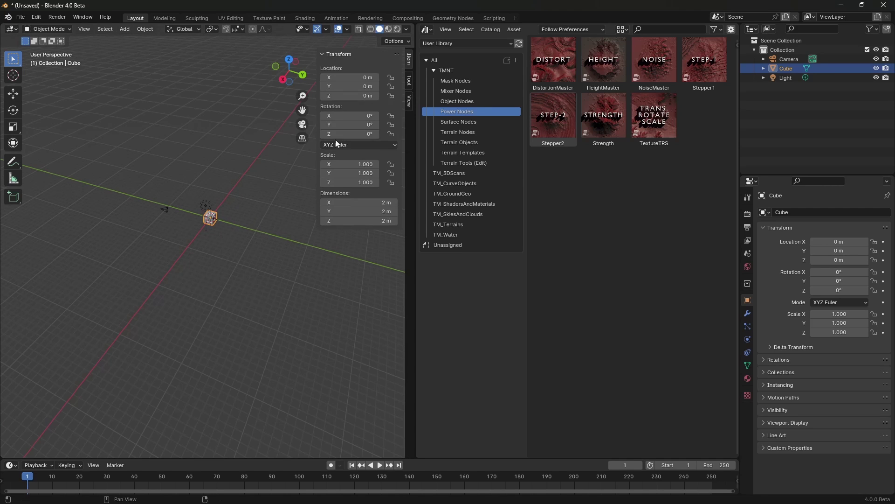
click(412, 99)
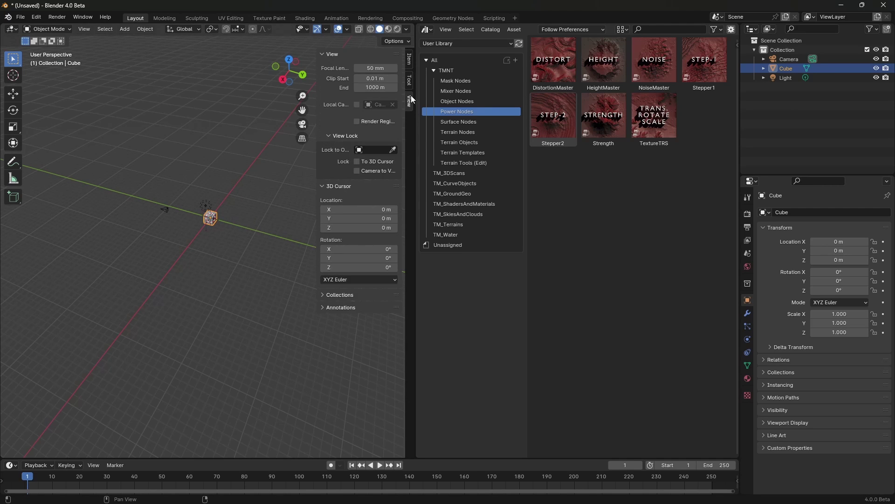
click(378, 80)
text(0.1)
key(Return)
click(370, 89)
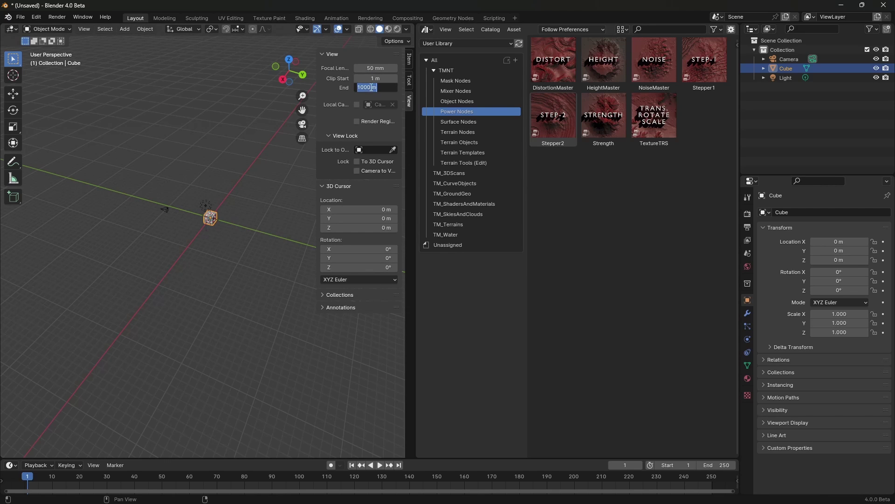
click(371, 88)
text(000)
key(Return)
scroll(216, 221, down, 4)
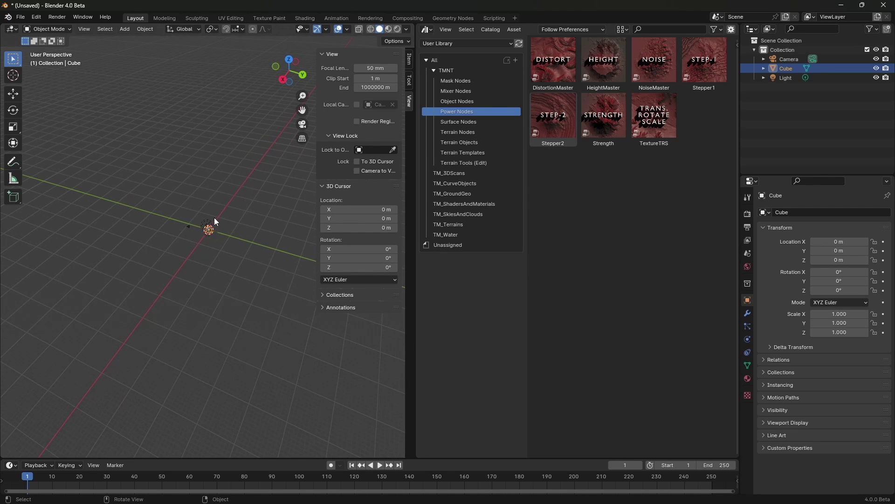
scroll(239, 235, up, 3)
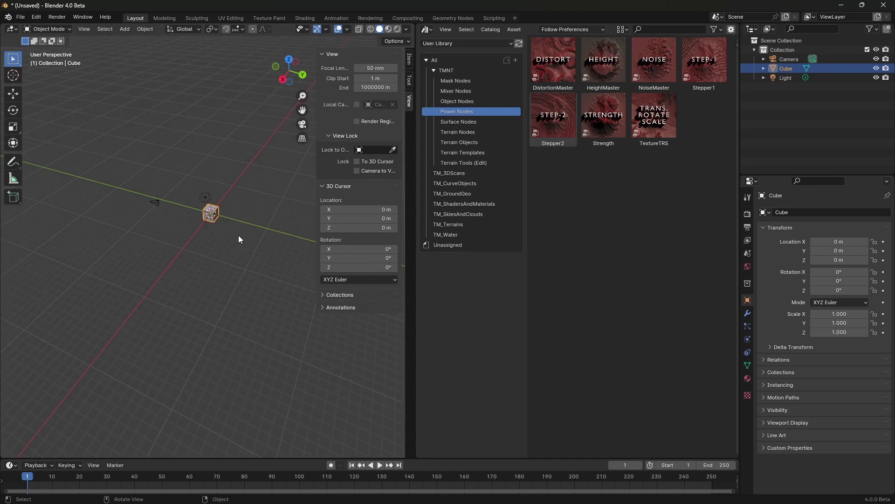
scroll(244, 225, up, 3)
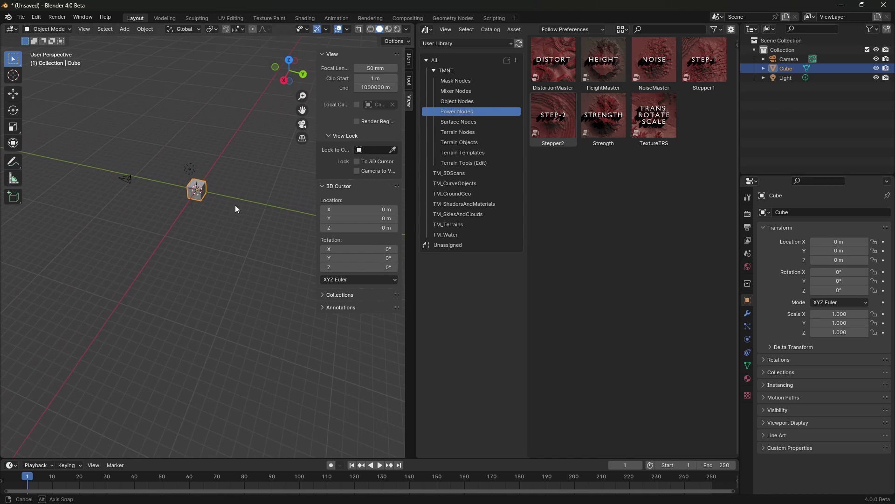
In Edit Mode, turn the cube into the Terrain2000m grid from Terrain Tools (Edit)
click(477, 163)
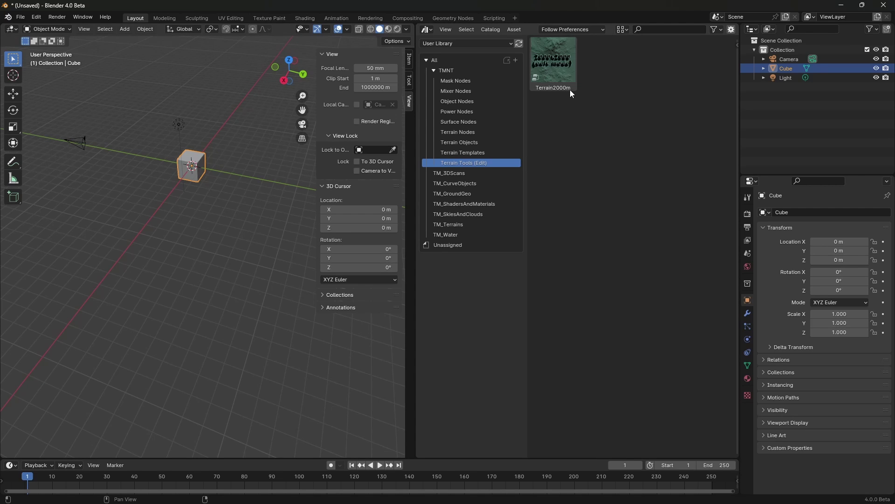
click(625, 28)
drag(643, 52, 667, 53)
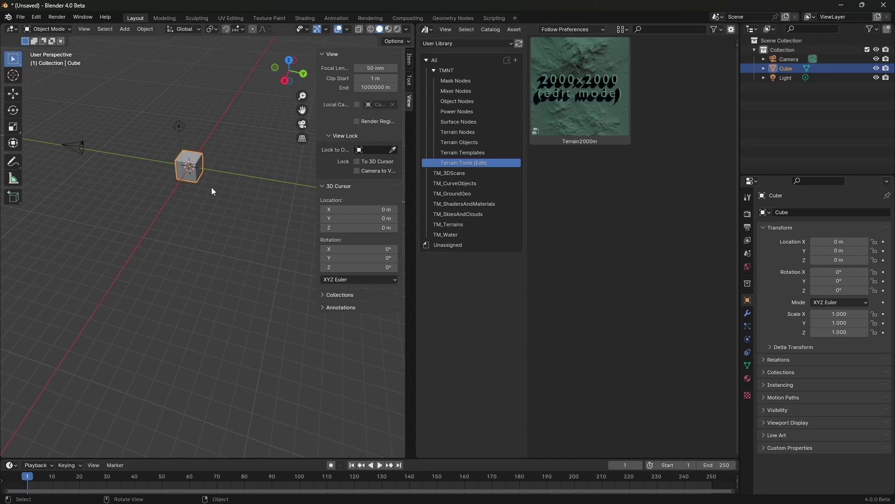
key(Tab)
middle_drag(226, 186, 236, 184)
key(n)
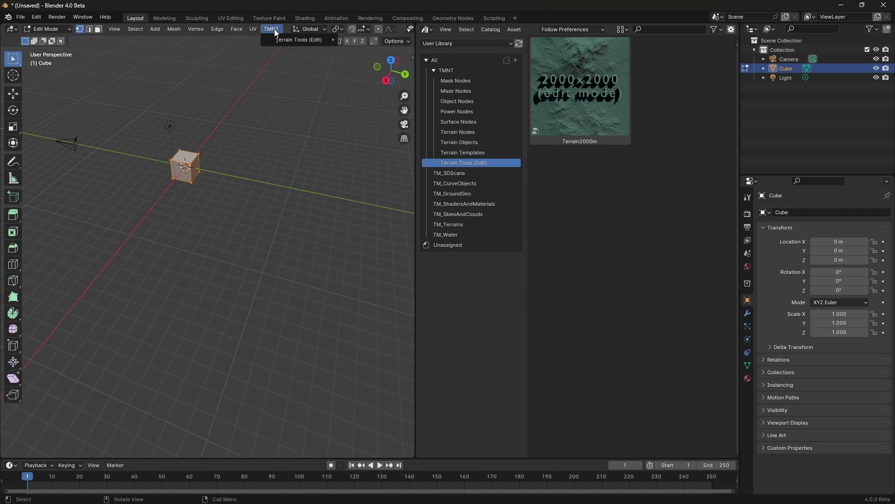
click(274, 30)
mouse_move(280, 37)
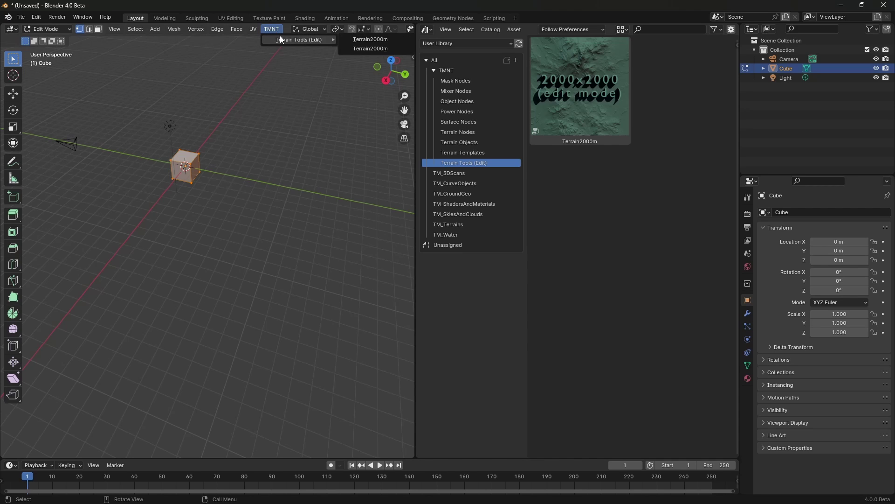
click(387, 40)
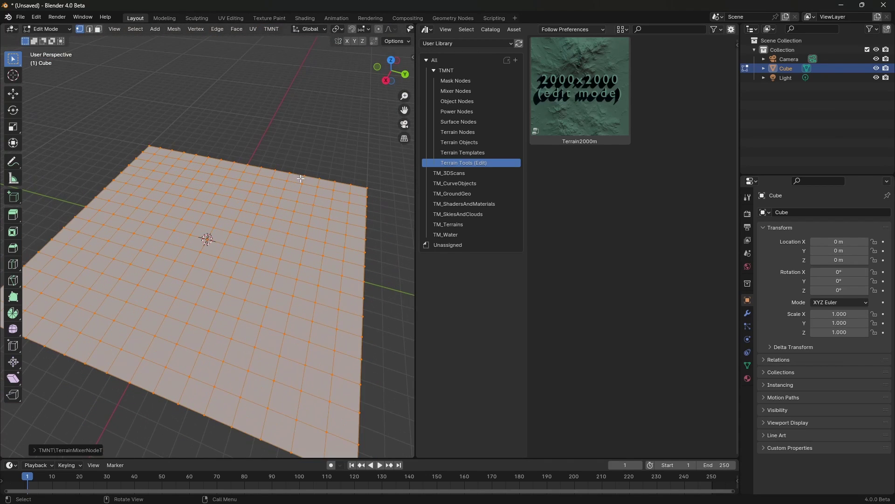
scroll(301, 179, down, 2)
UV-unwrap the terrain grid and return to Object Mode
key(u)
click(262, 41)
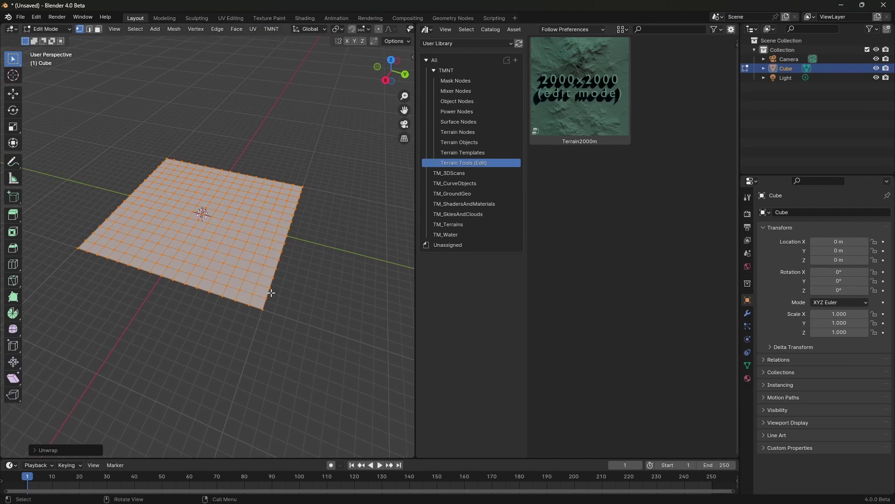
key(Tab)
middle_drag(273, 275, 305, 267)
click(463, 152)
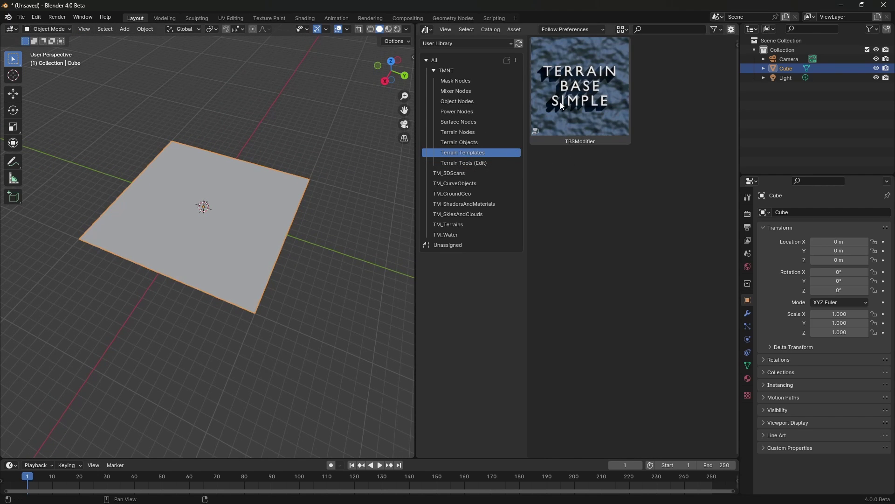
Apply TBSModifier to the plane and show its DESIGN AREA nodes in a lower Geometry Node Editor
drag(562, 107, 249, 201)
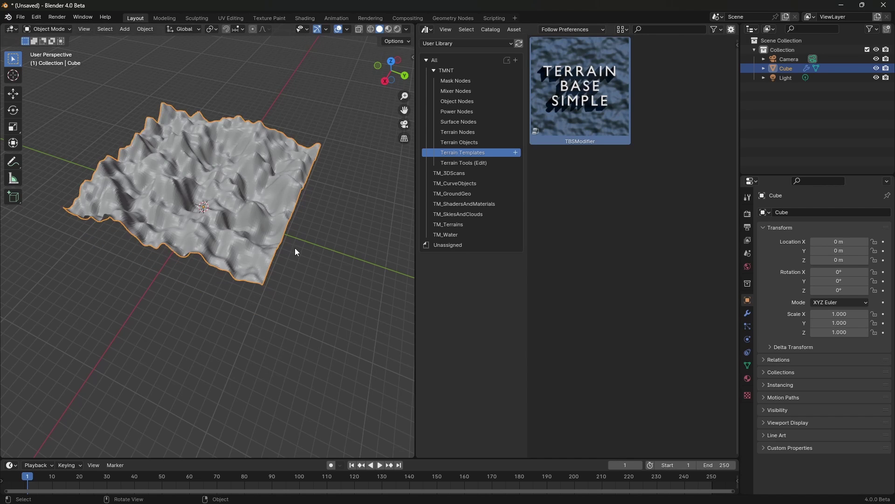
middle_drag(292, 245, 77, 425)
drag(6, 455, 16, 249)
click(16, 249)
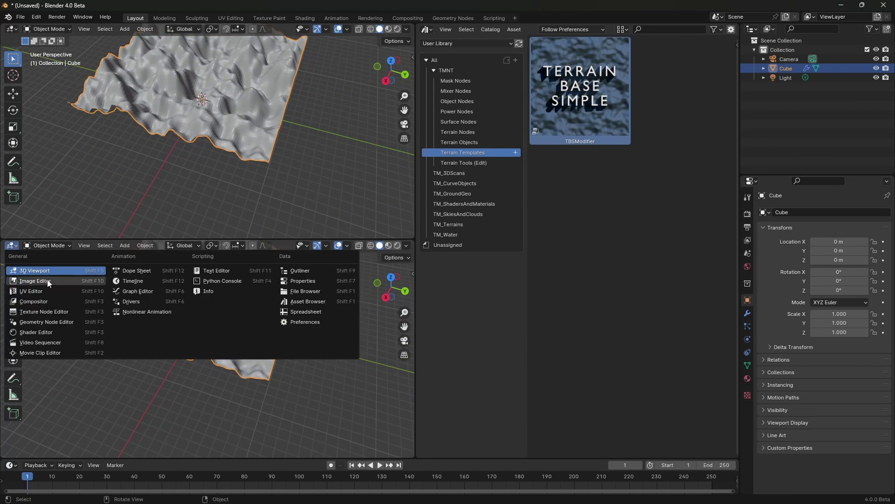
click(48, 322)
middle_drag(192, 371, 300, 356)
scroll(236, 365, down, 3)
middle_drag(236, 365, 202, 372)
key(n)
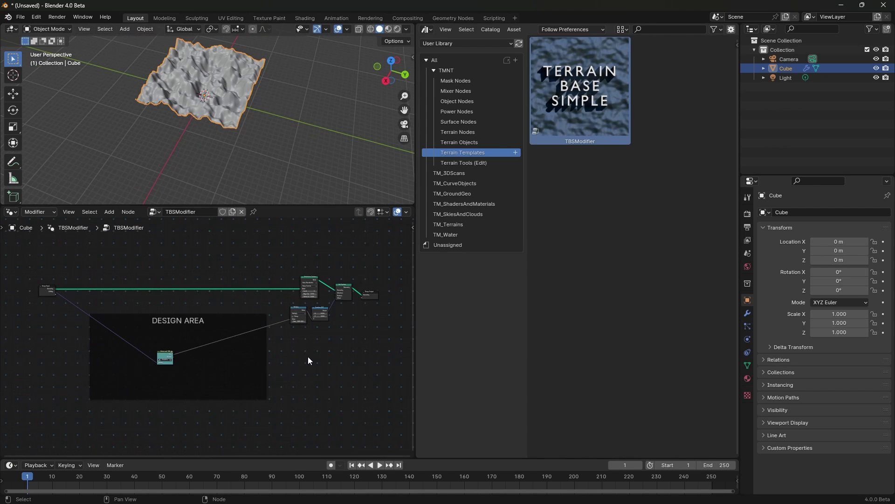
middle_drag(308, 362, 309, 336)
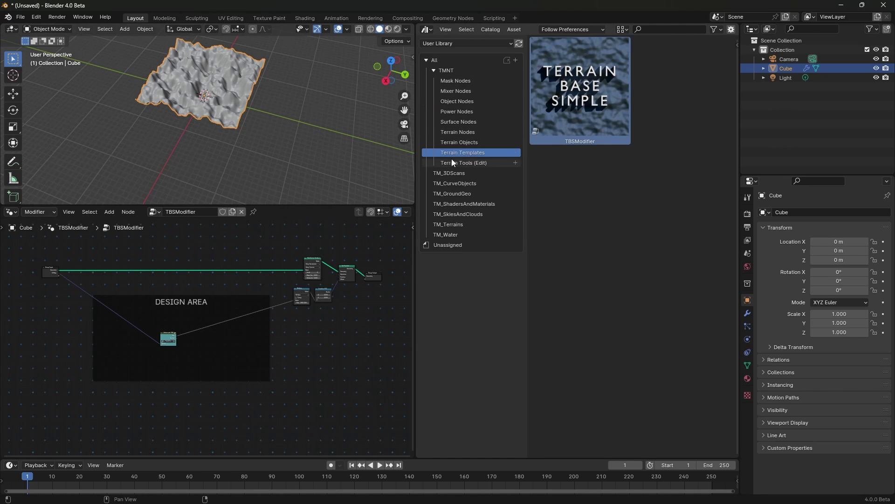
Add the Canyon_20230903_1_1_P1 node to the design area and link it into the Multiply chain
click(457, 132)
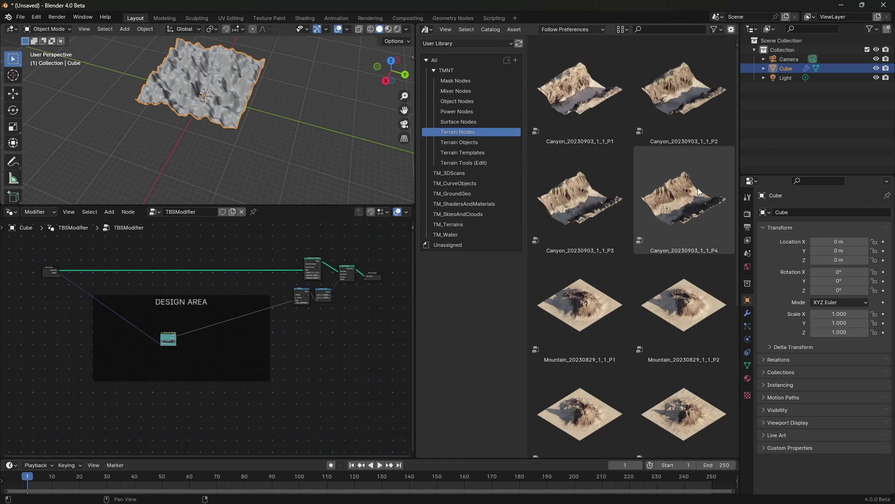
drag(580, 93, 276, 312)
scroll(226, 285, up, 5)
scroll(223, 289, down, 2)
click(168, 303)
middle_drag(168, 303, 26, 332)
drag(14, 350, 354, 240)
middle_drag(270, 155, 286, 124)
scroll(218, 294, down, 2)
mouse_move(218, 294)
middle_down()
mouse_move(235, 291)
mouse_move(223, 299)
middle_up()
scroll(222, 299, down, 3)
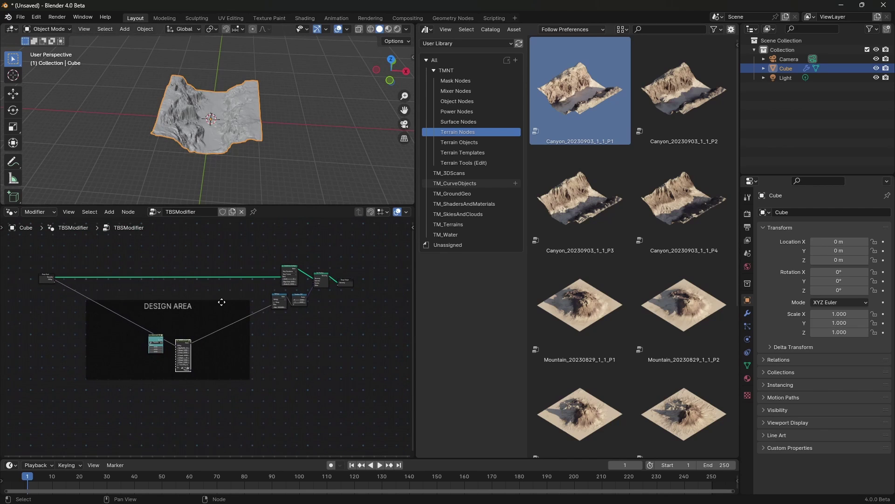
Add a TerrainBaseSimple terrain from Terrain Objects beside the first slab
click(468, 142)
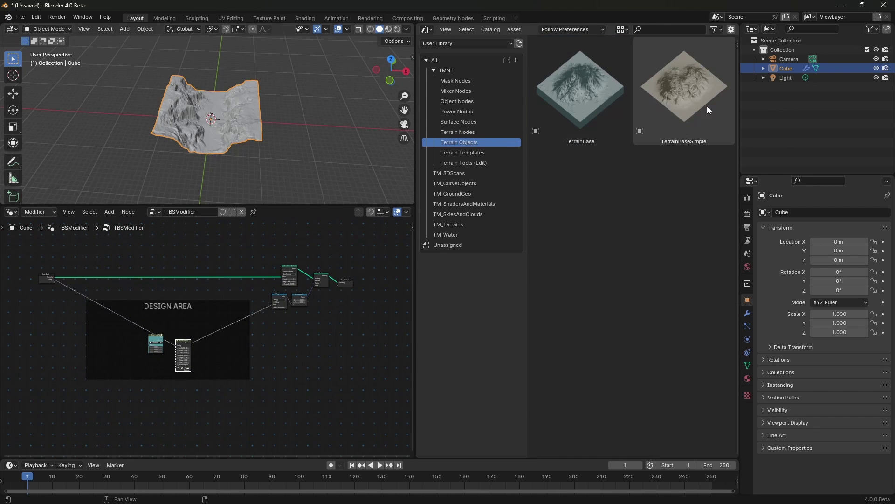
drag(686, 105, 122, 140)
scroll(205, 133, up, 4)
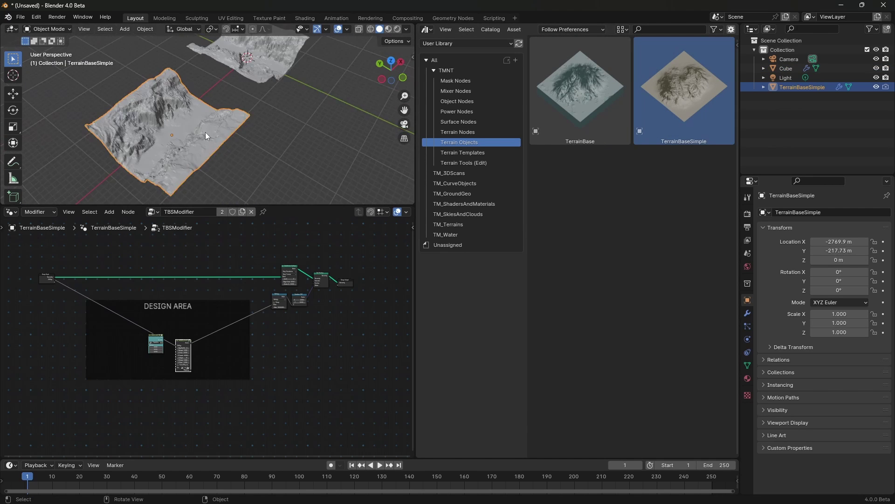
mouse_move(206, 133)
middle_down()
mouse_move(197, 97)
mouse_move(192, 121)
middle_up()
scroll(279, 122, down, 4)
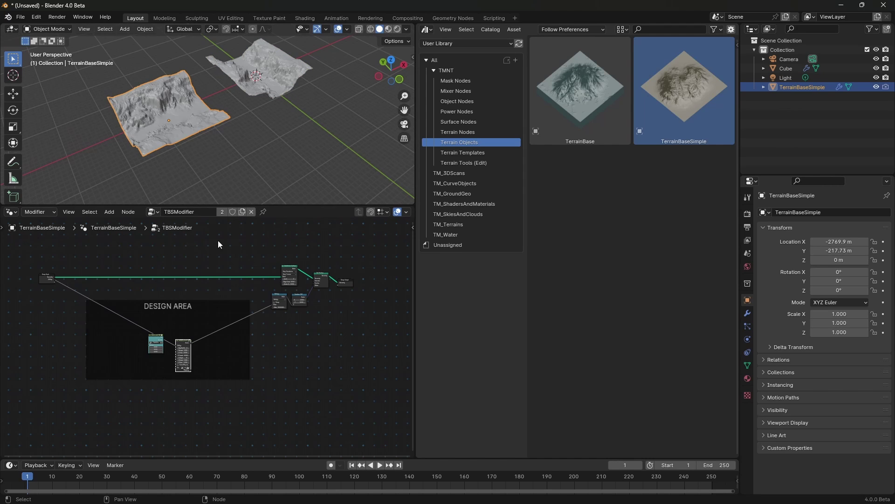
scroll(203, 324, up, 2)
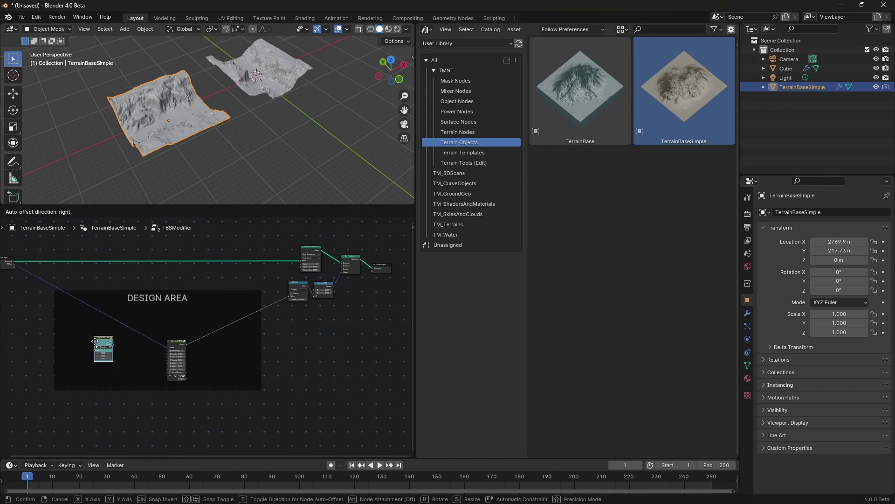
Insert the Select node into the Group Input–Gabor link and check the modifier stack
click(458, 153)
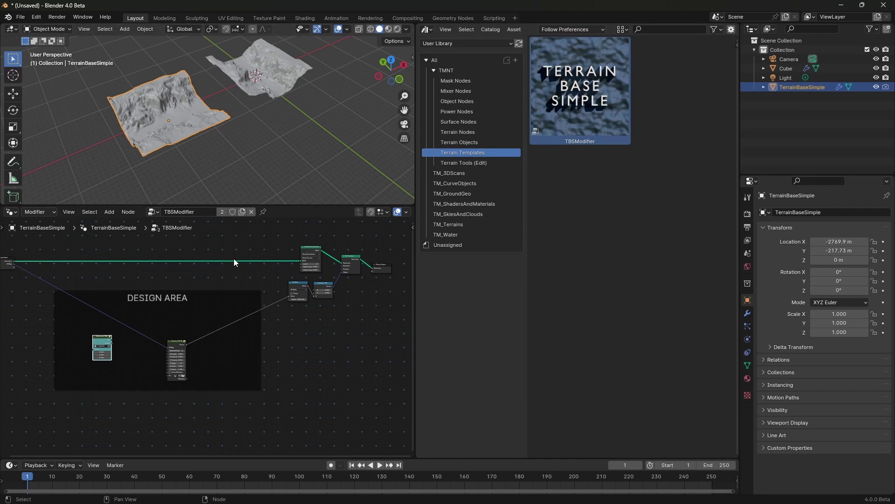
scroll(172, 353, up, 1)
drag(84, 322, 175, 315)
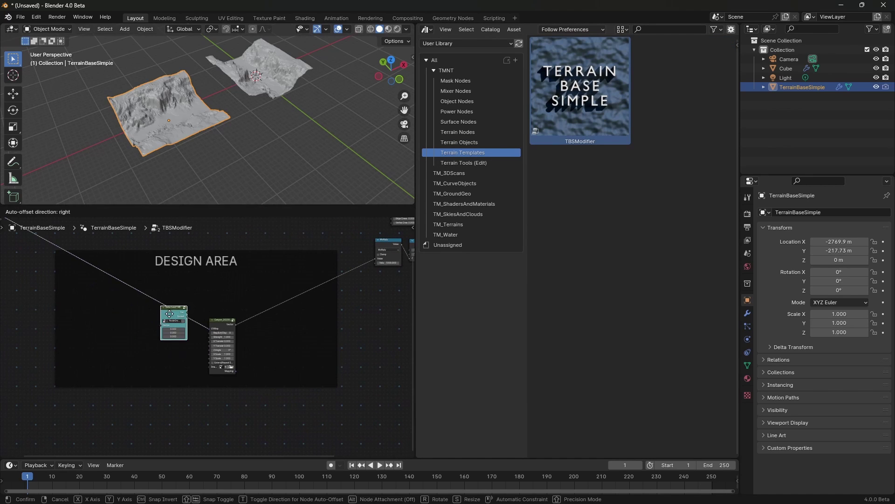
middle_drag(282, 126, 289, 84)
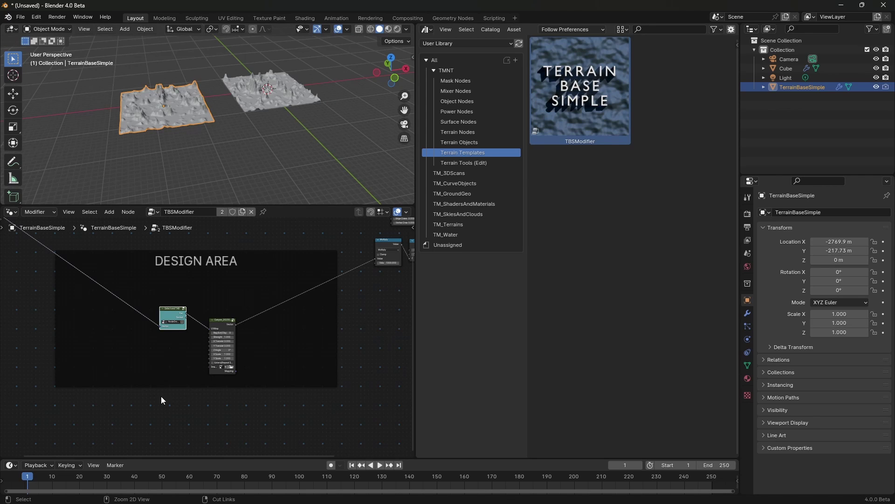
click(748, 313)
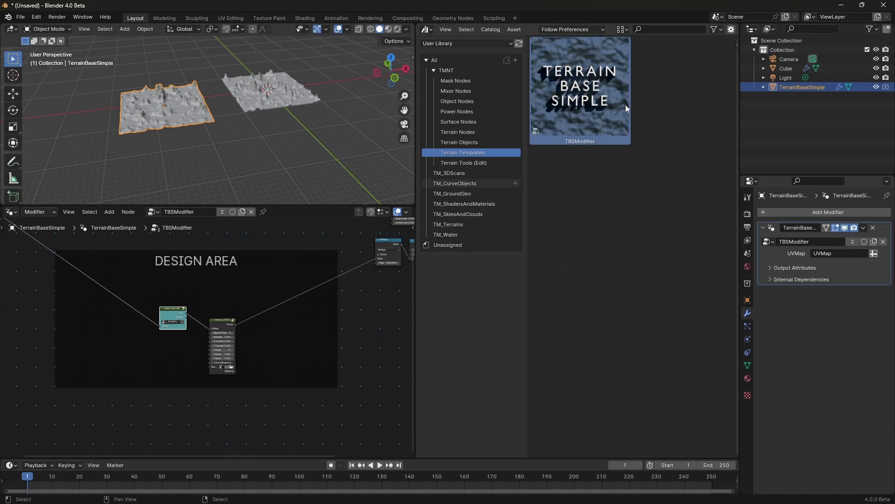
Select TerrainBaseSimple and make its node tree the single-user copy TBSModifier.001
click(281, 103)
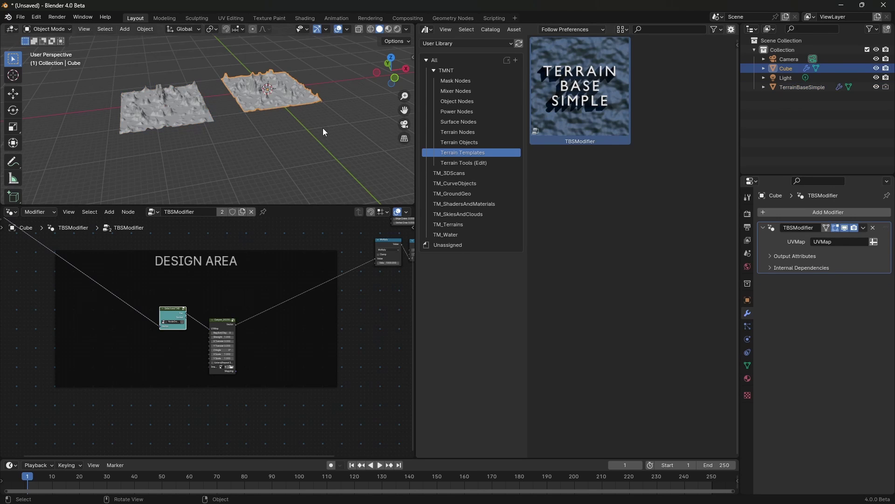
middle_drag(321, 134, 327, 135)
click(163, 107)
click(302, 108)
click(196, 122)
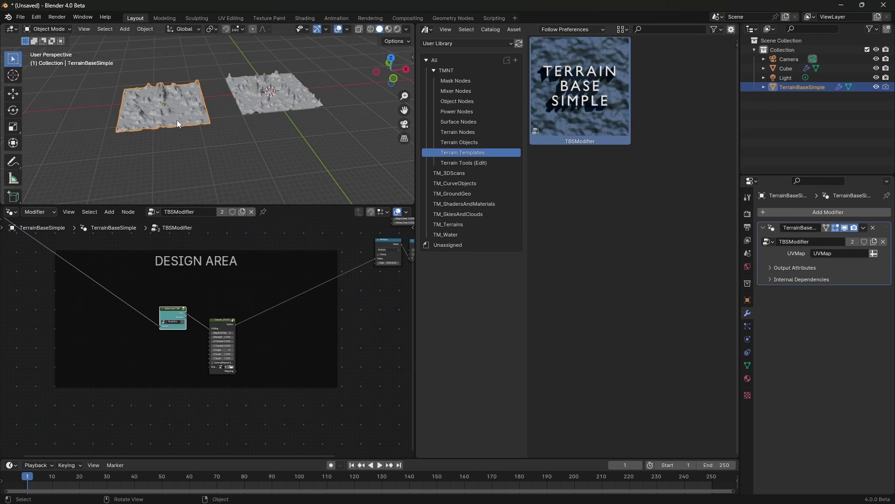
click(852, 240)
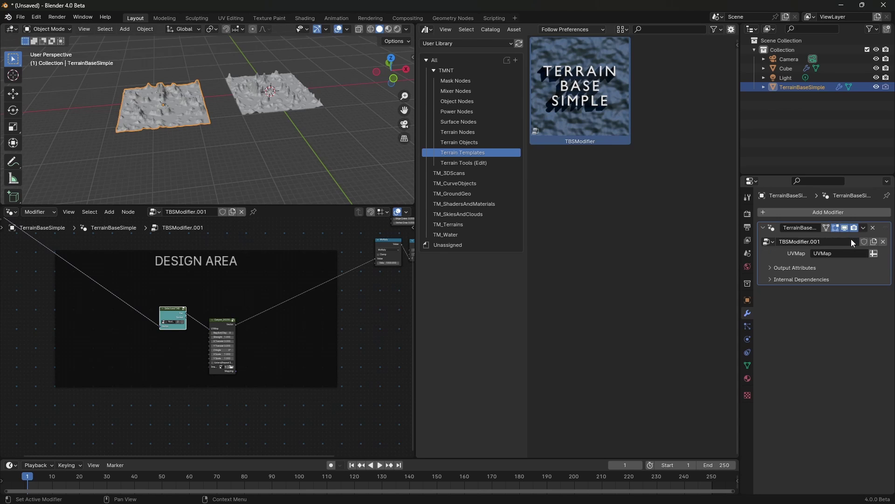
key(ctrl+z)
scroll(189, 175, up, 3)
middle_drag(189, 176, 167, 157)
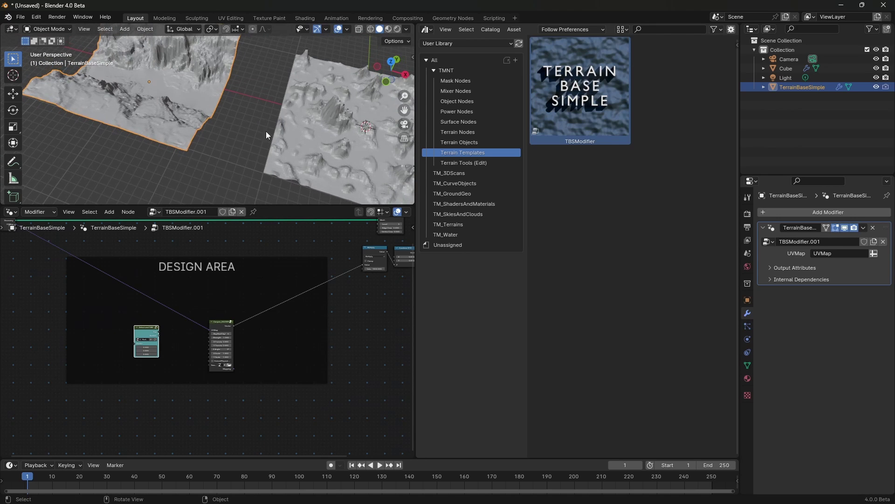
middle_drag(266, 130, 273, 95)
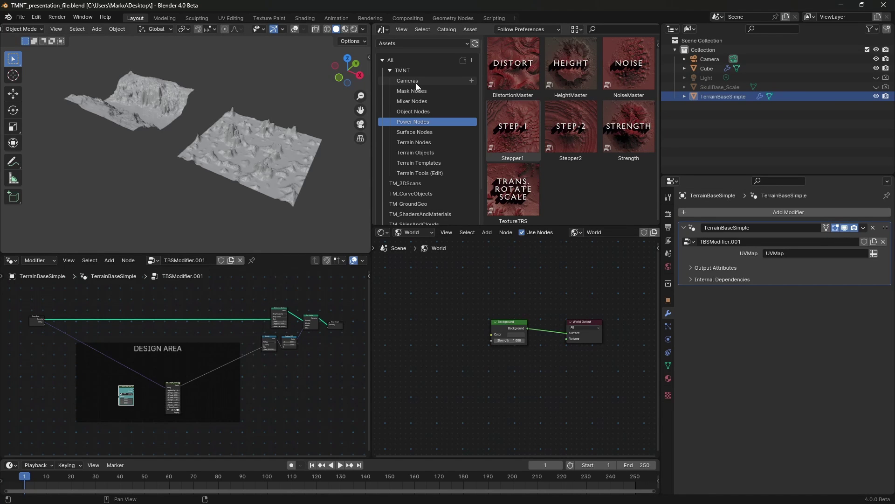
Glance at the Cameras catalog, then list TerrainBase and TerrainBaseSimple under Terrain Objects
click(416, 81)
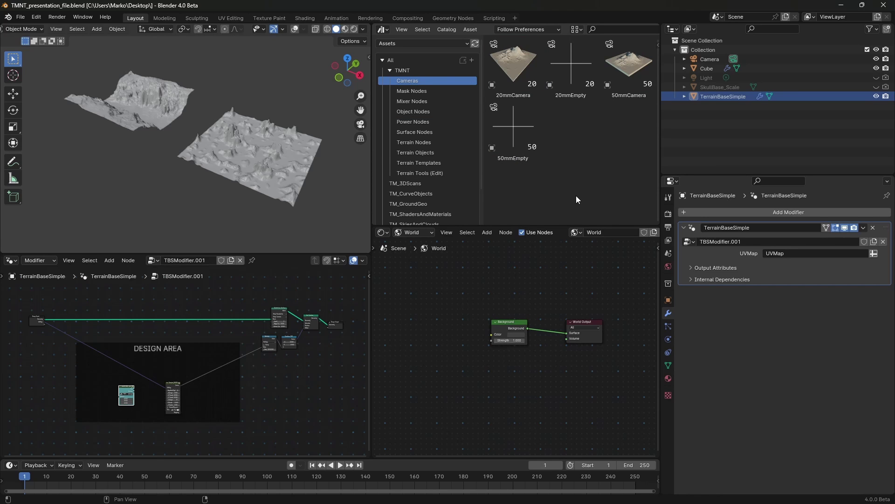
click(417, 152)
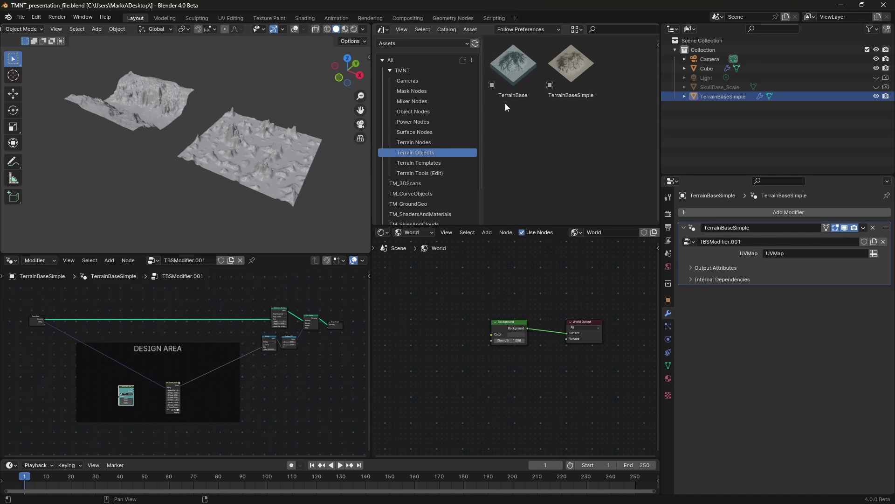
Hide the TerrainBaseSimple and Cube terrains and drag in TerrainBase with its skull guest
click(876, 96)
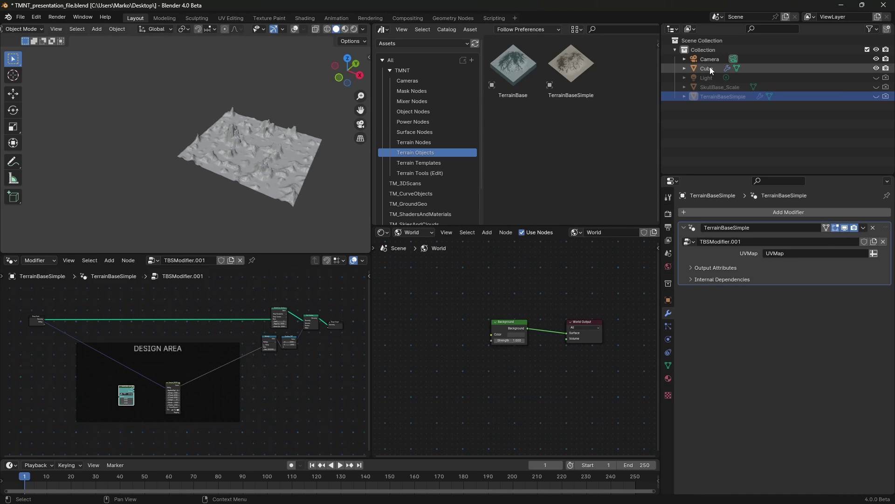
click(876, 68)
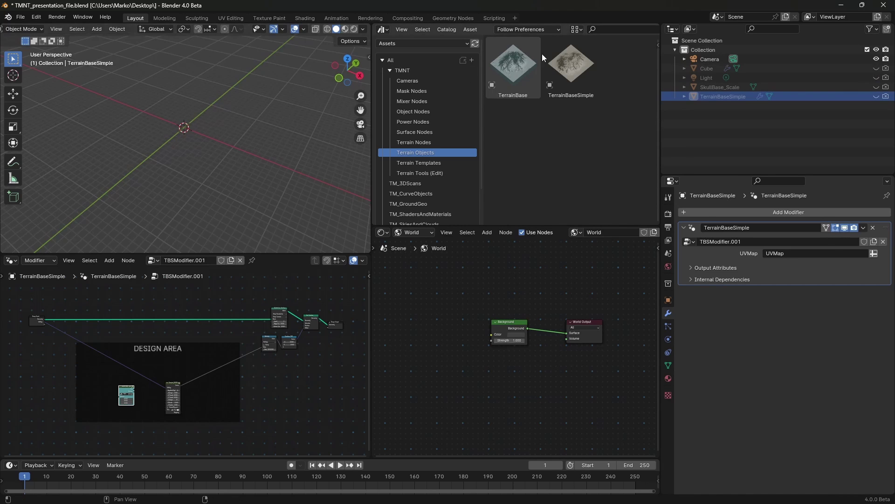
drag(536, 80, 218, 172)
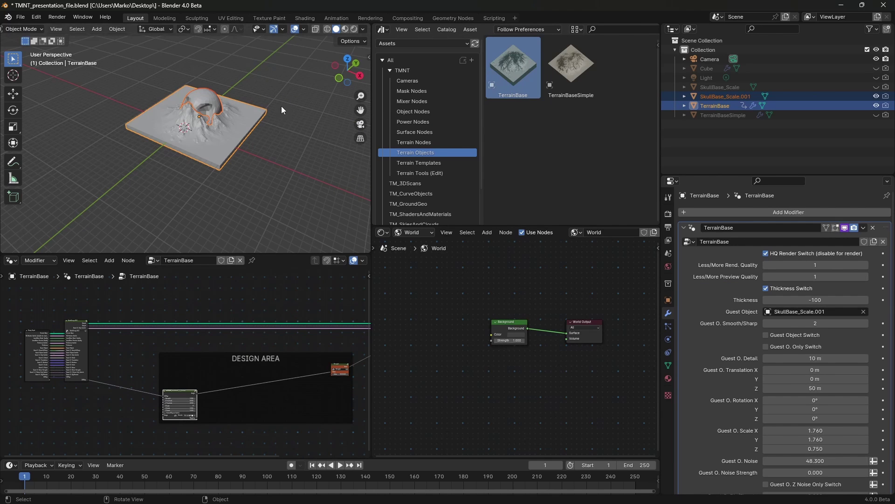
Move the TerrainBase terrain to X and Y location 0
key(n)
mouse_move(299, 78)
mouse_down()
mouse_move(299, 89)
mouse_move(300, 78)
mouse_up()
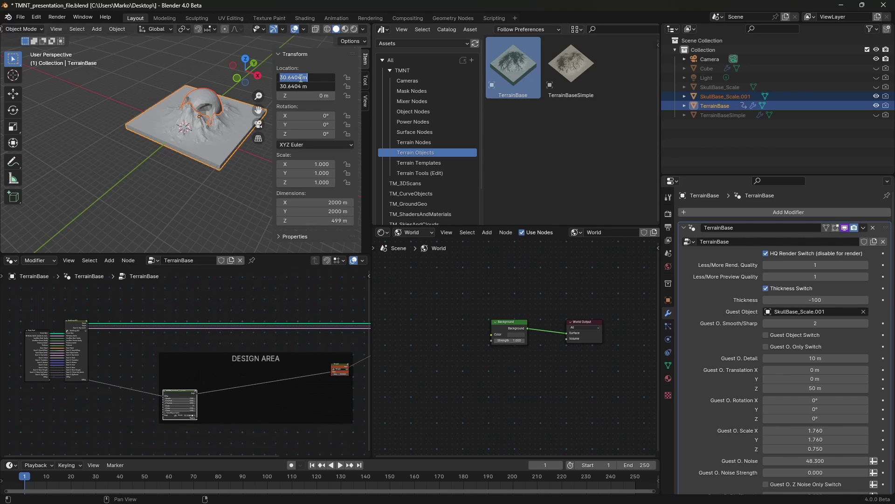
text(0)
key(Return)
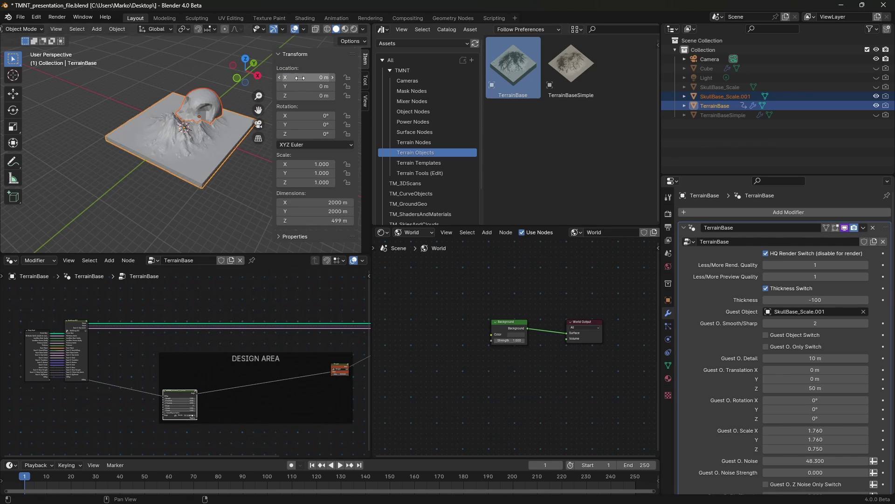
Set the skull guest object's X and Y location to 0 and hide it
click(211, 93)
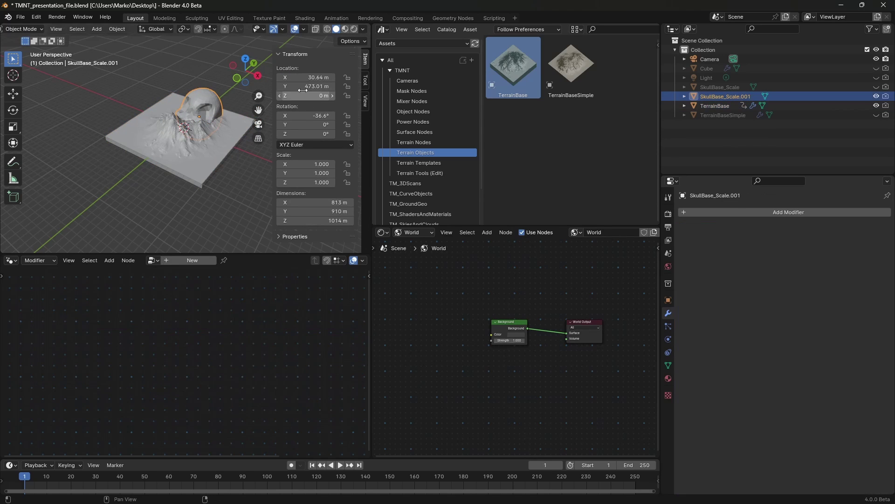
drag(301, 78, 302, 78)
text(0)
key(Return)
click(877, 98)
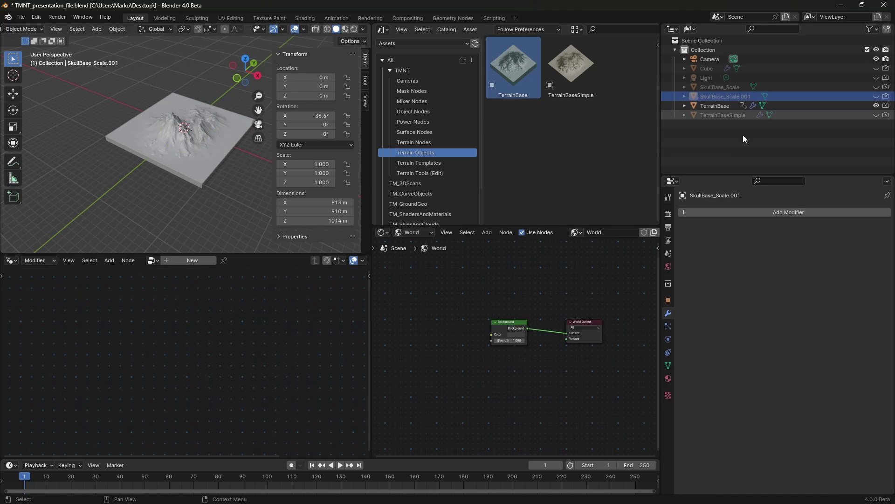
Close the transform sidebar and select the TerrainBase slab to show its modifier
middle_drag(107, 130, 222, 123)
key(n)
middle_drag(189, 163, 218, 153)
click(219, 153)
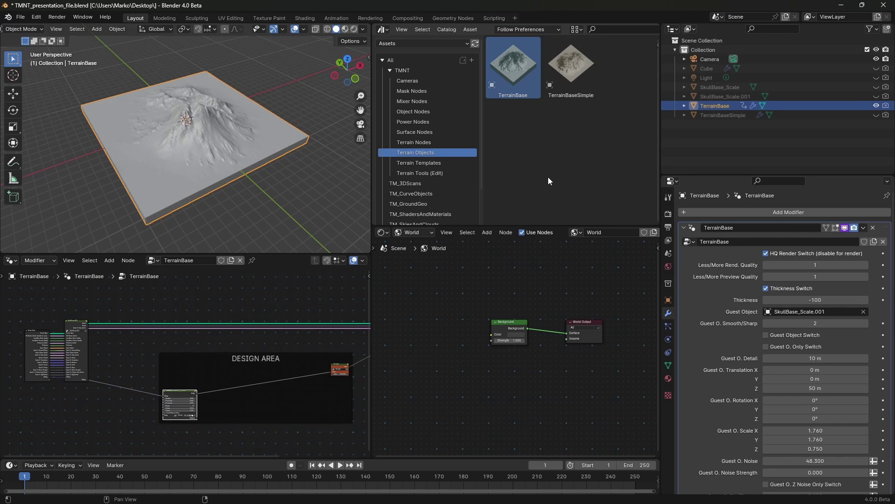
Toggle TerrainBase's HQ Render Switch off and on, then list the 20mm and 50mm camera assets
middle_drag(303, 231, 291, 206)
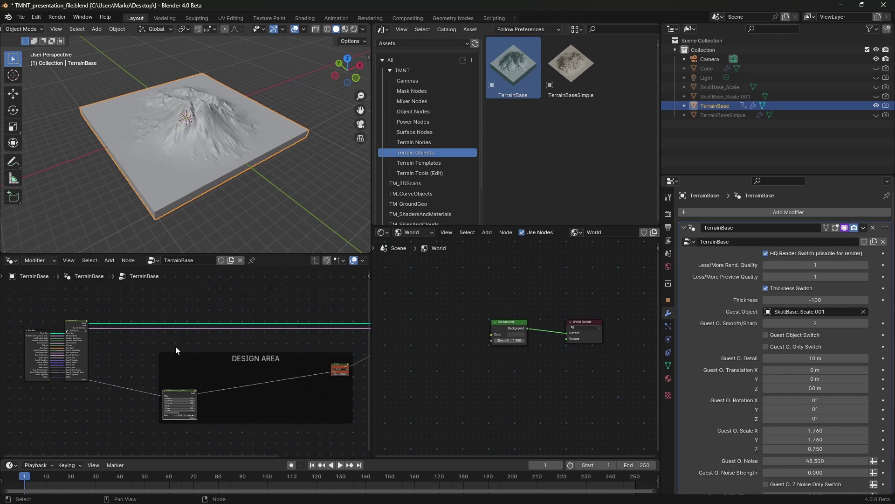
scroll(180, 345, down, 3)
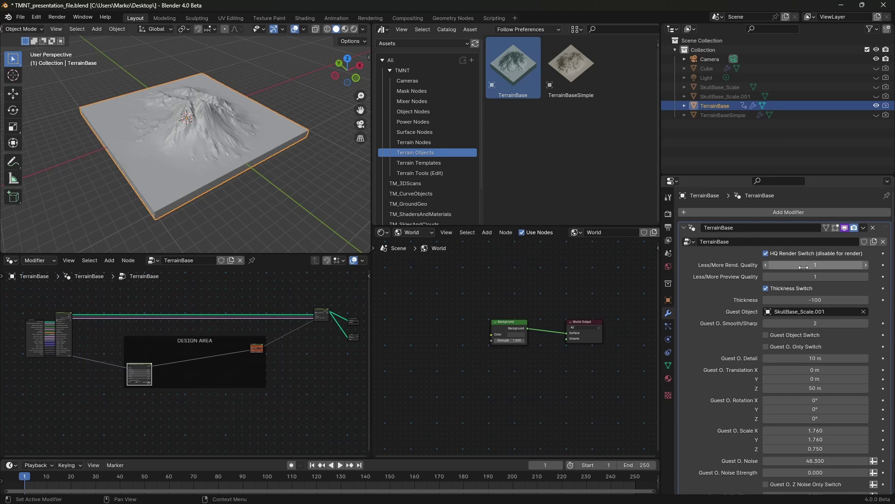
click(766, 253)
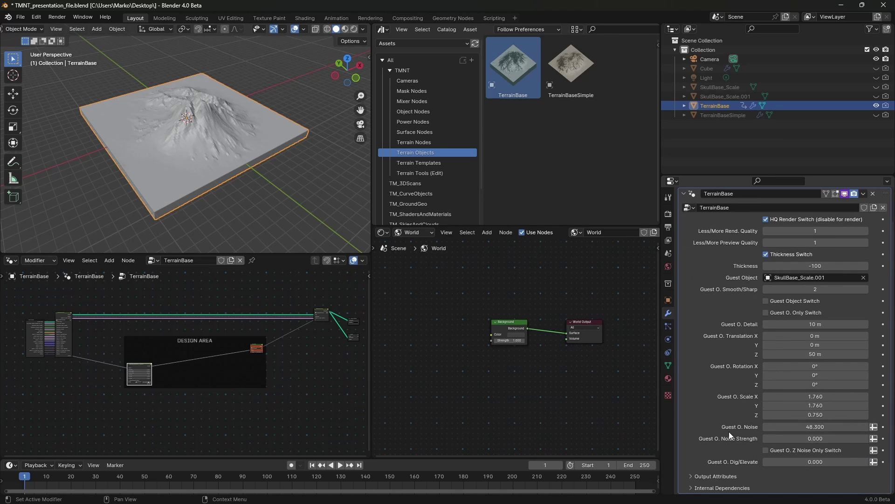
drag(756, 176, 757, 119)
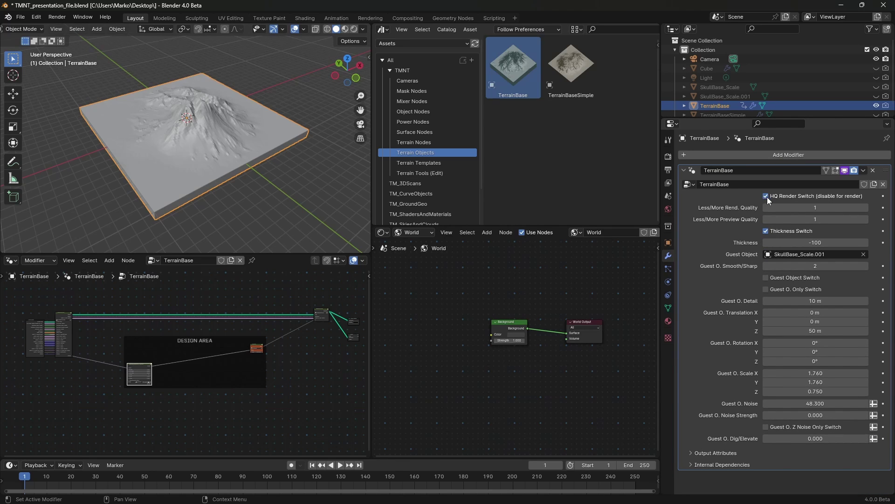
click(766, 196)
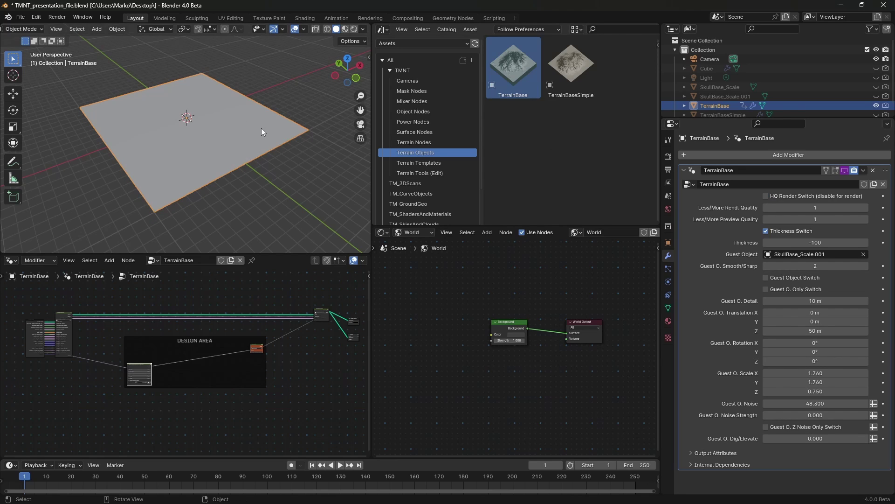
click(766, 196)
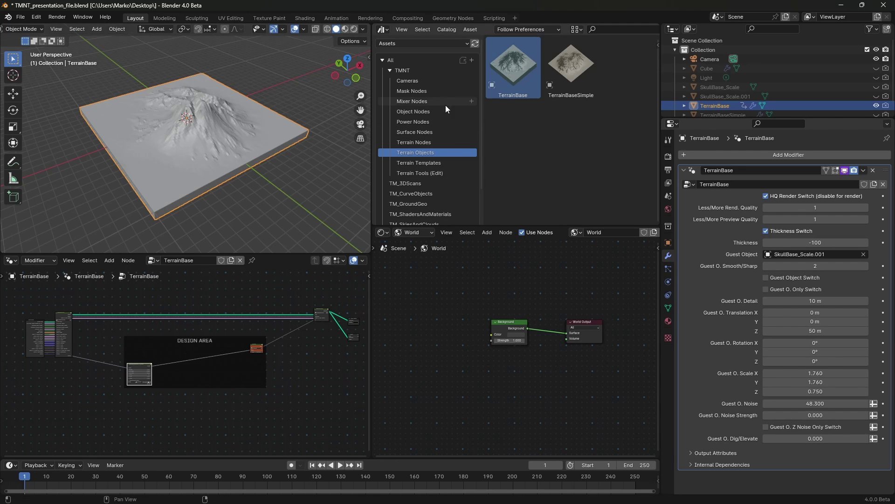
click(417, 82)
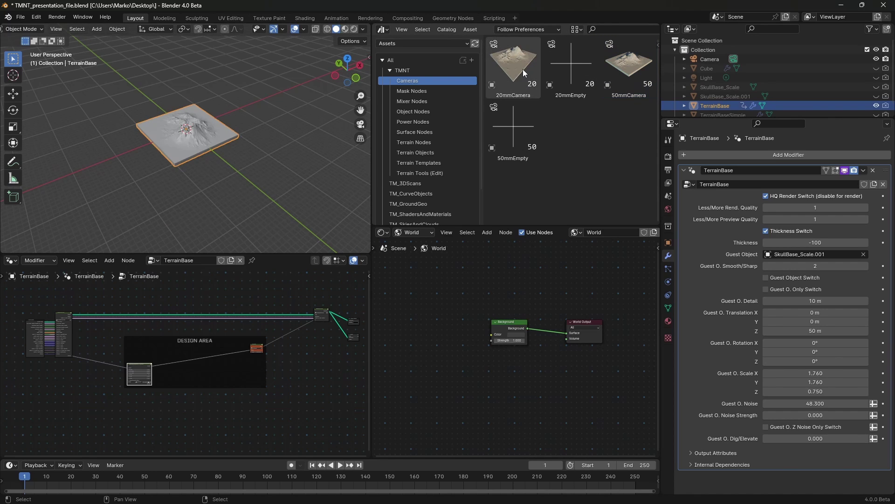
Drag the 20mmCamera and 50mmCamera rigs from the asset library into the scene
drag(523, 69, 281, 119)
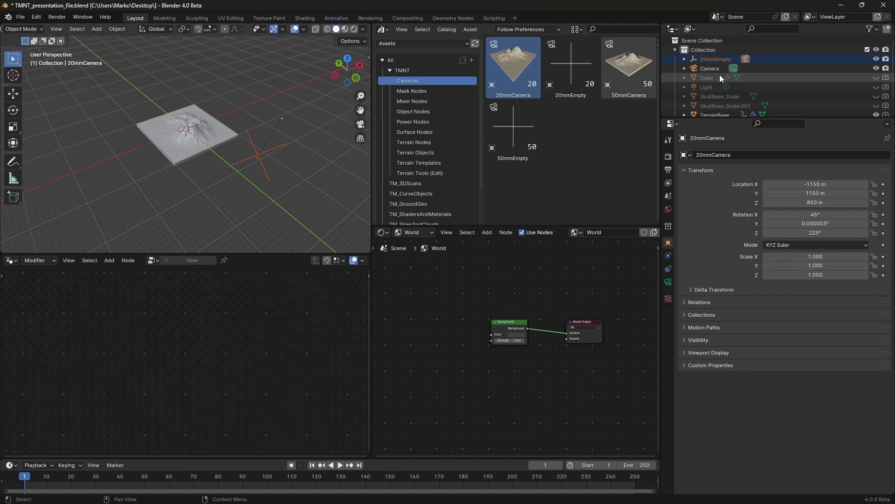
click(684, 60)
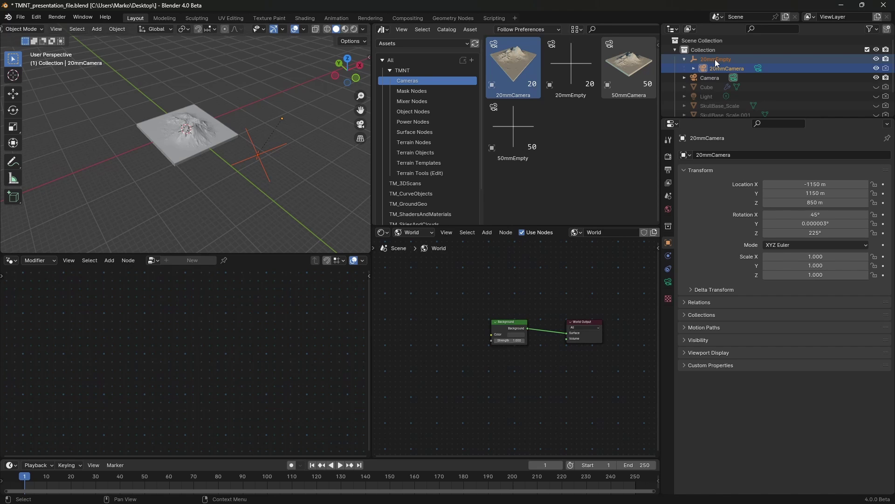
drag(629, 68, 85, 139)
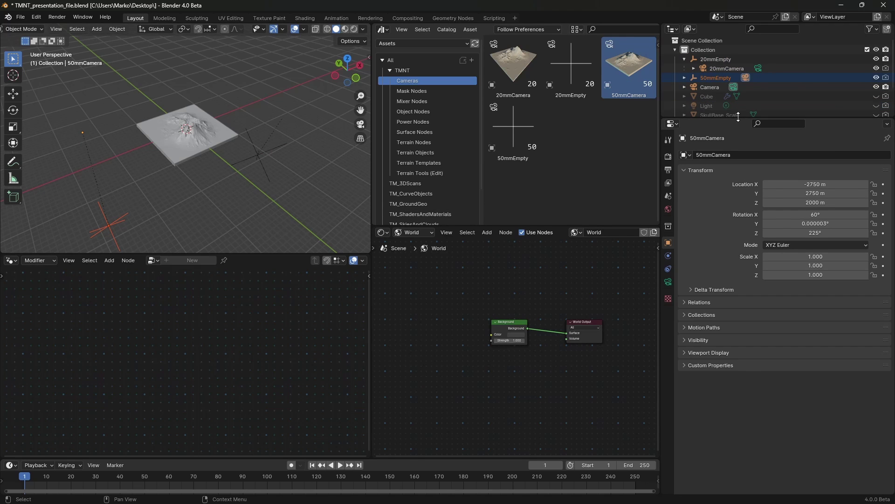
Set 50mmEmpty's location and rotation all to 0
click(713, 78)
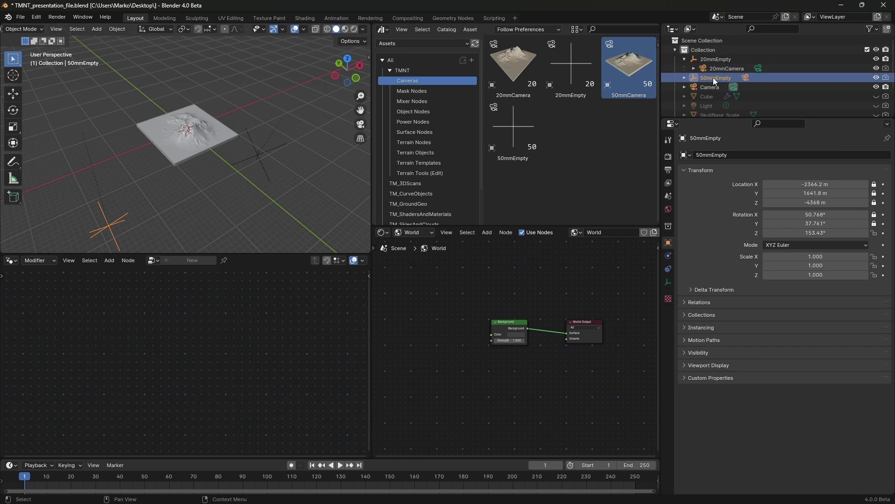
mouse_move(811, 185)
mouse_down()
mouse_move(811, 202)
mouse_move(812, 186)
mouse_up()
text(0)
key(Return)
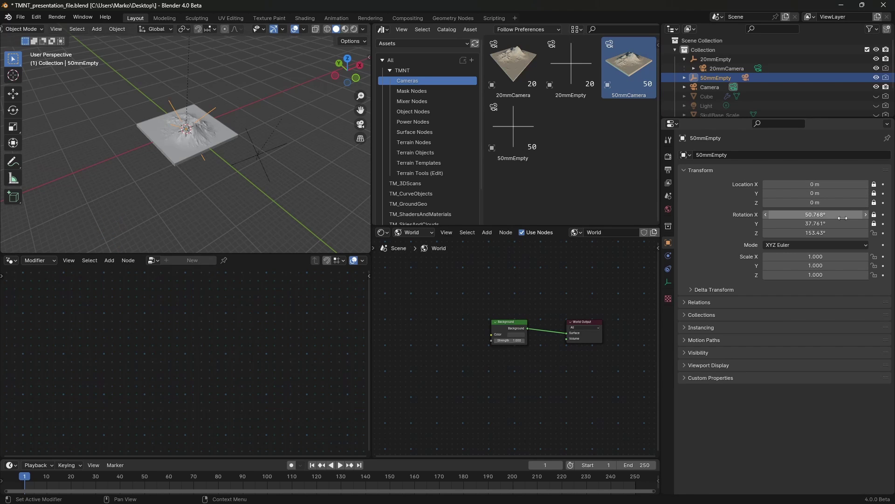
mouse_move(842, 217)
mouse_down()
mouse_move(840, 232)
mouse_move(834, 214)
mouse_up()
text(0)
key(Return)
Set 50mmCamera as the scene camera in Scene properties
click(668, 196)
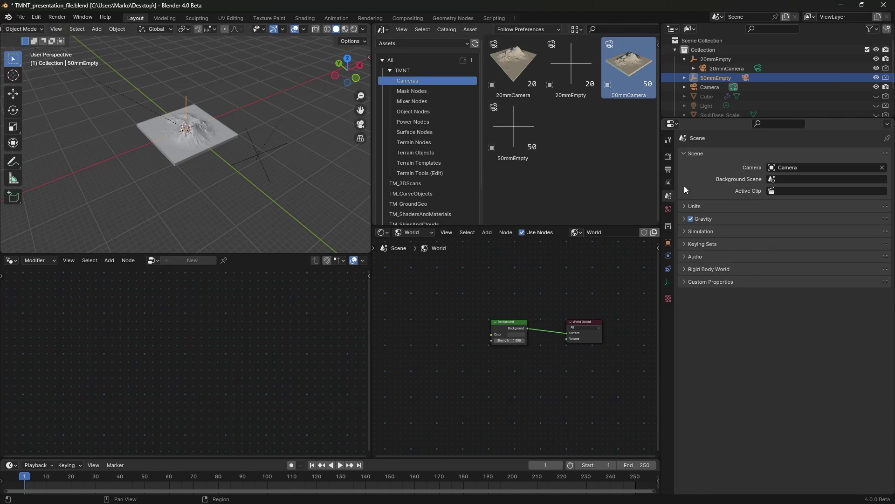
click(777, 167)
click(794, 189)
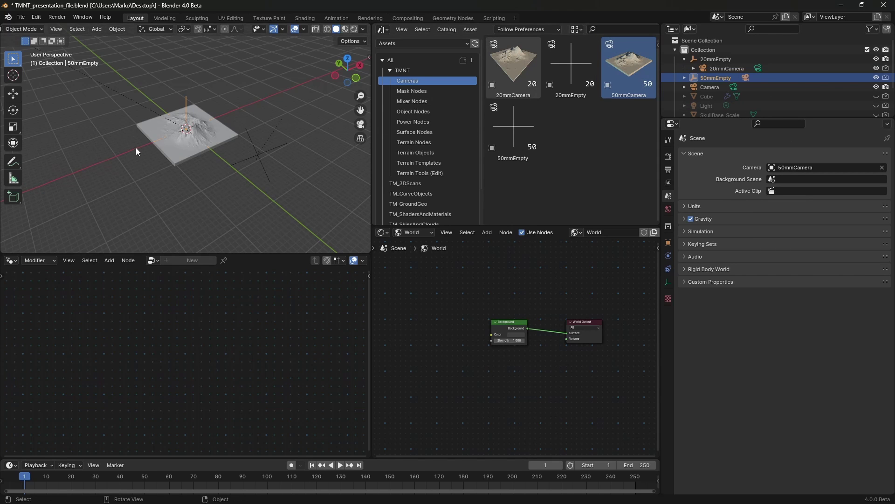
Look through 50mmCamera, enable Camera to View, and render frame 1 with F12
key(KP_0)
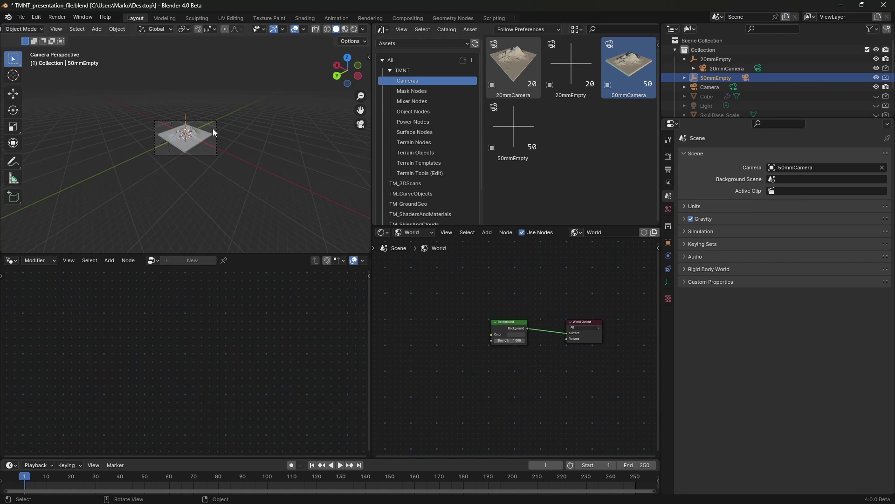
key(Home)
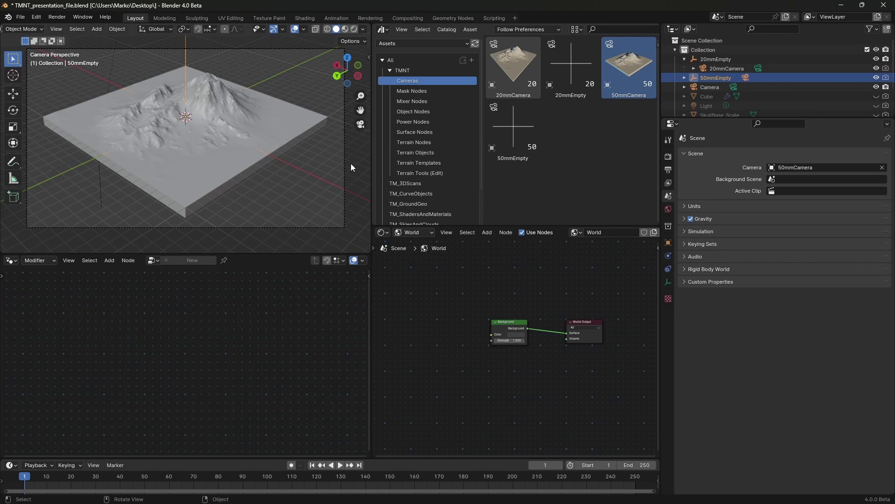
key(n)
click(301, 170)
key(n)
middle_drag(278, 104, 299, 133)
key(ctrl+z)
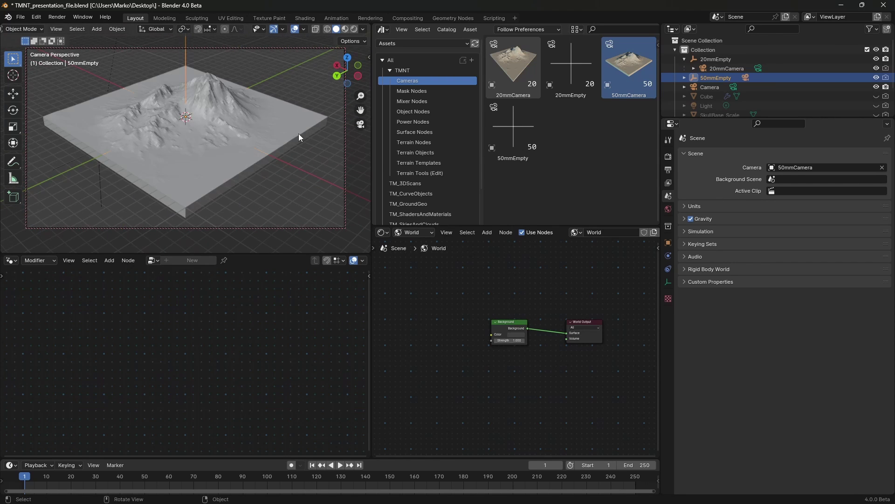
key(F12)
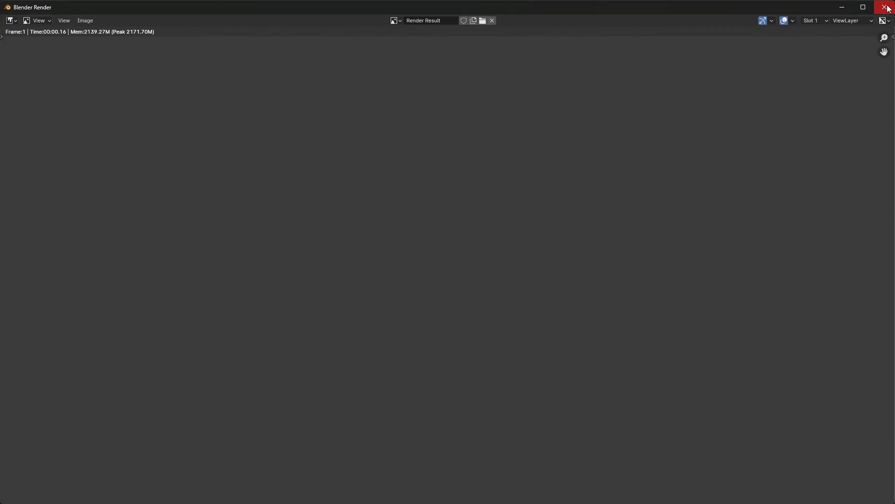
Add a Sky Texture node to the World tree and link its Color to Background Color
click(886, 8)
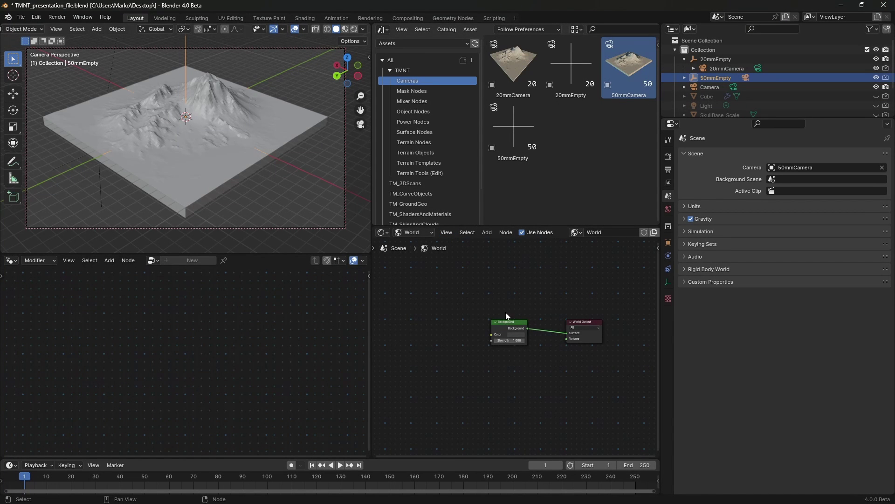
middle_drag(508, 310, 529, 304)
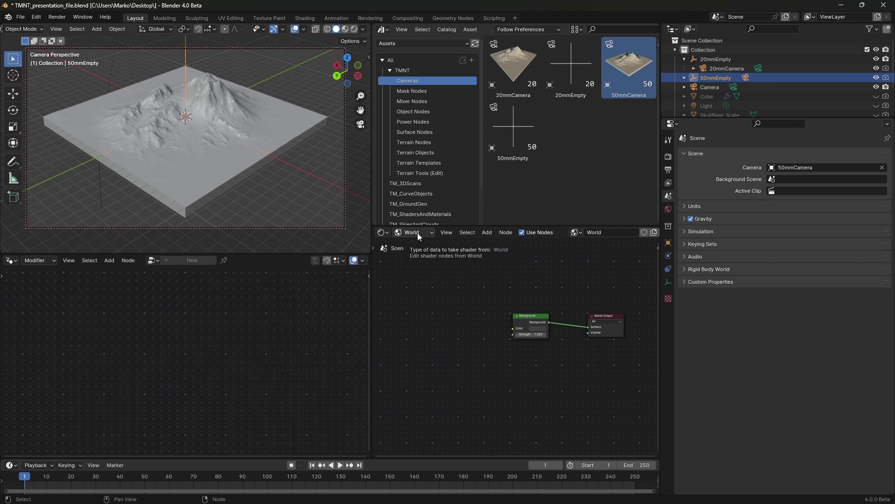
key(shift+a)
mouse_move(437, 335)
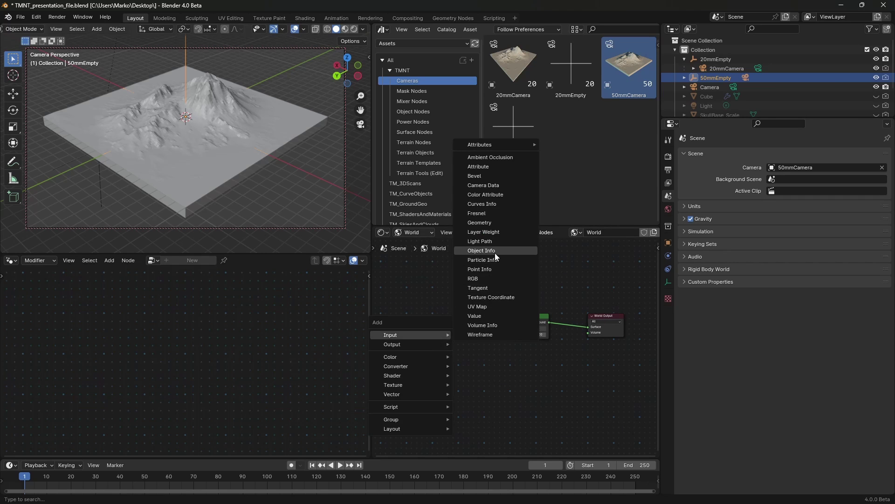
mouse_move(393, 385)
click(491, 356)
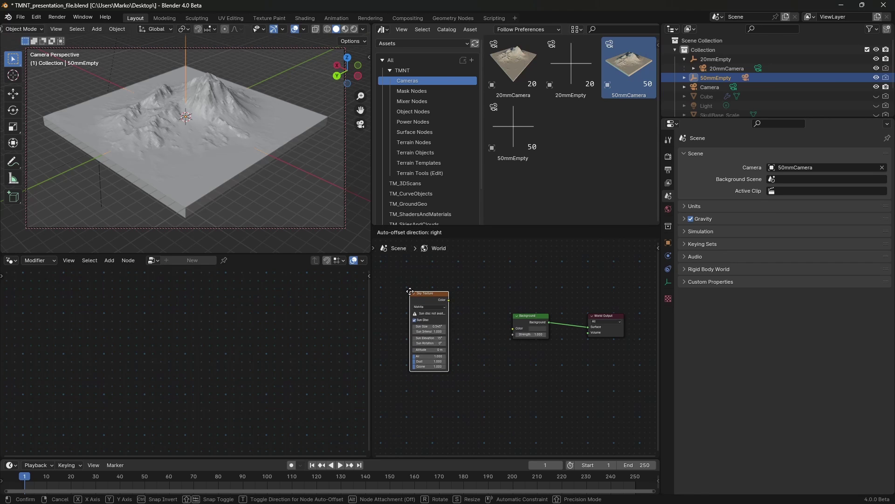
click(458, 300)
drag(450, 302, 513, 328)
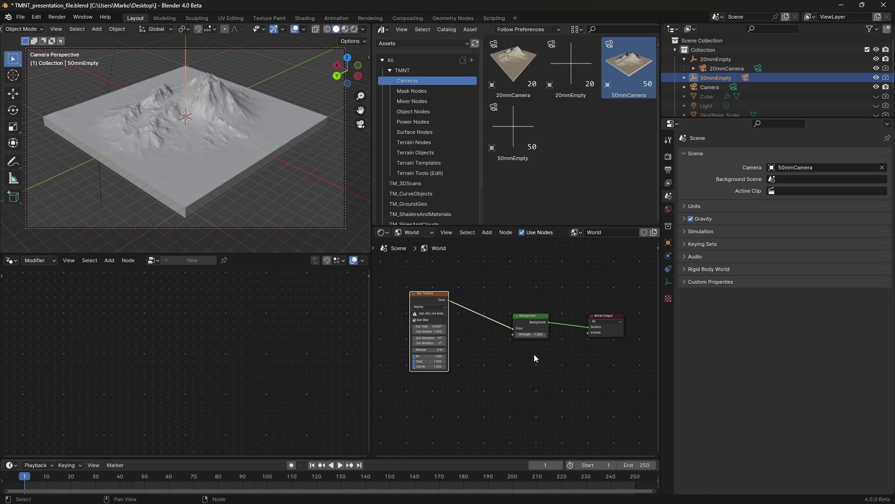
Preview the scene in Rendered shading and switch the Shader Editor to Object materials
click(355, 29)
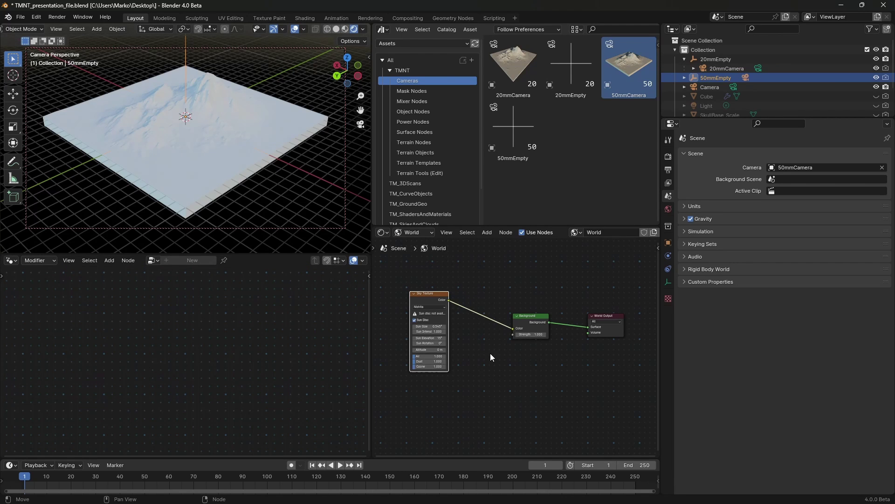
click(417, 233)
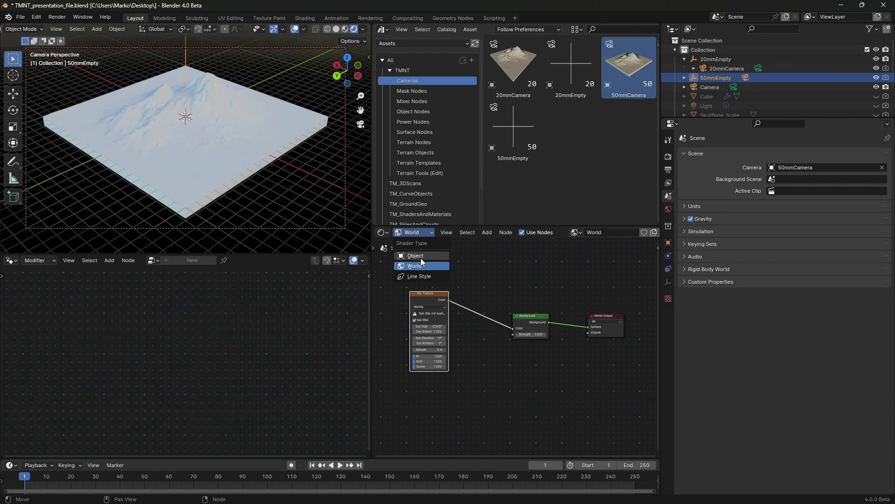
click(417, 256)
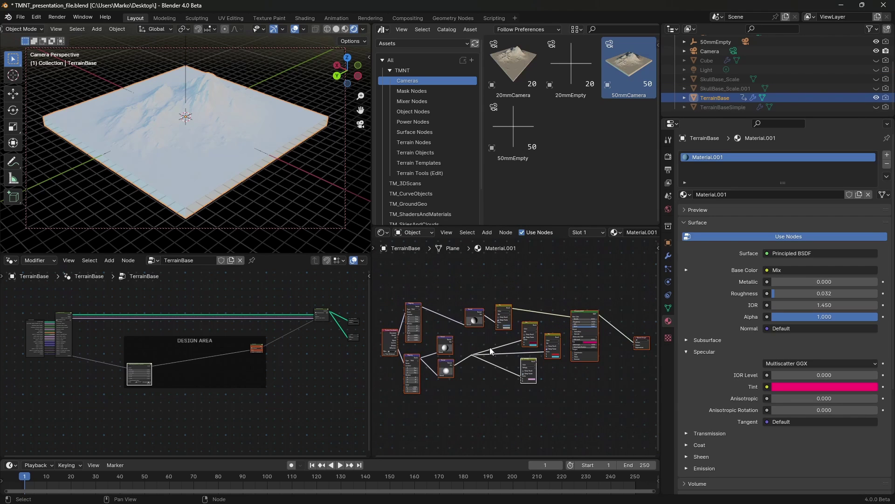
Set the World Background Strength to 0.5
click(413, 232)
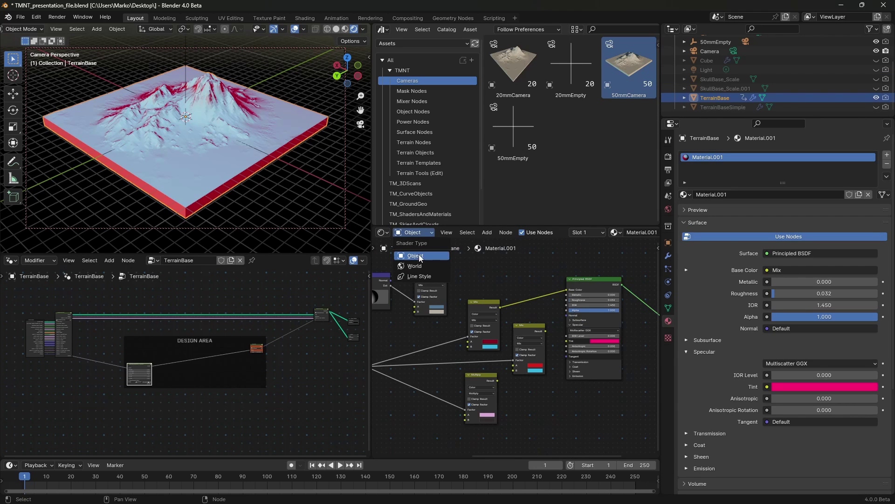
click(415, 265)
middle_drag(445, 293, 556, 369)
click(607, 346)
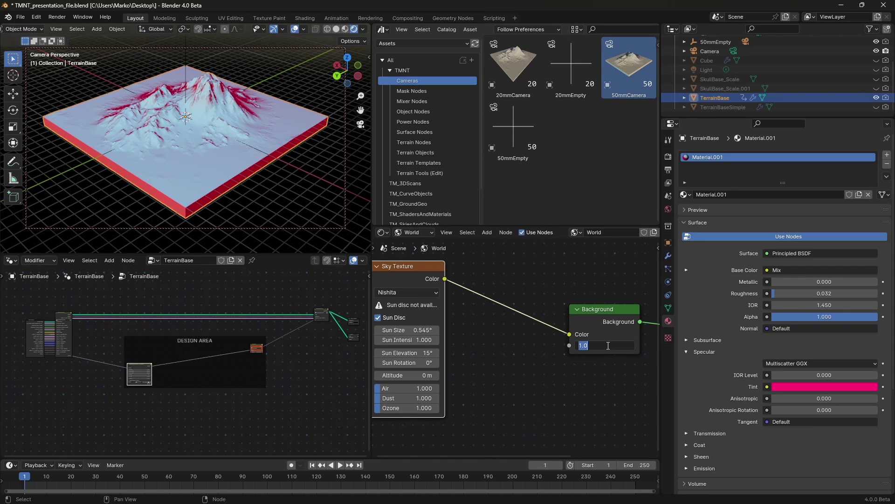
text(0.5)
key(Return)
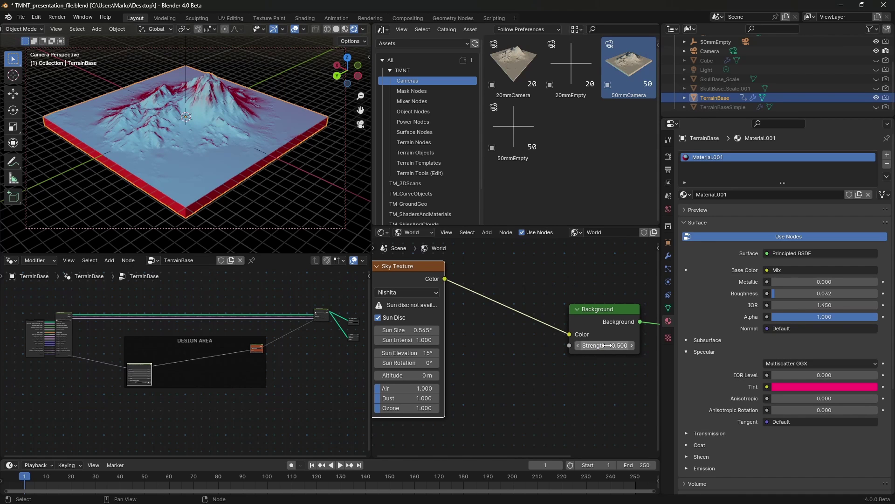
Enable TerrainBase for rendering and render frame 1 with F12
scroll(529, 373, down, 2)
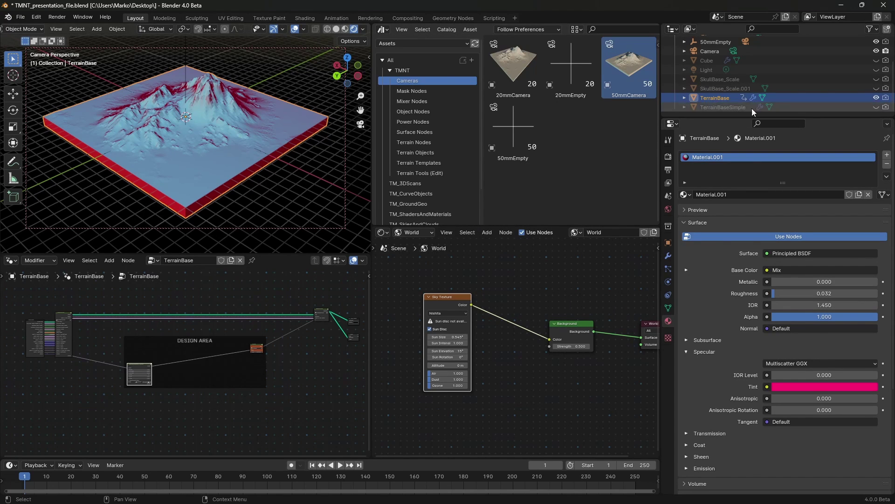
click(719, 99)
click(886, 98)
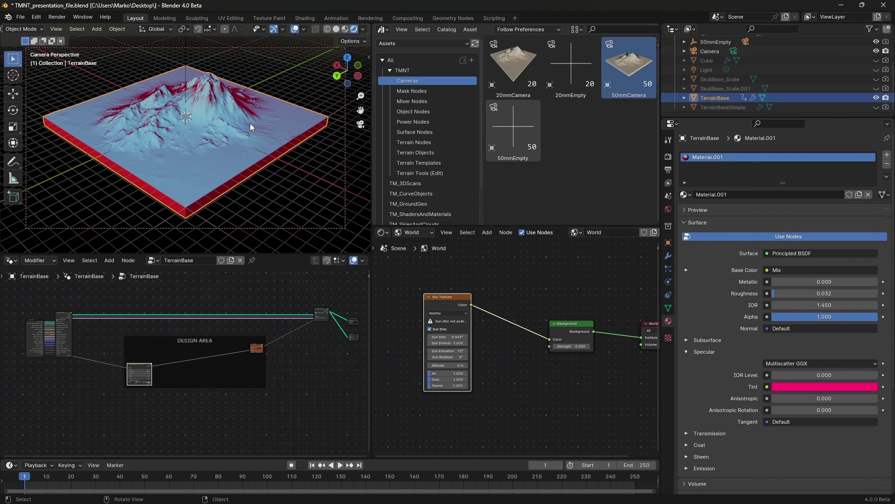
key(F12)
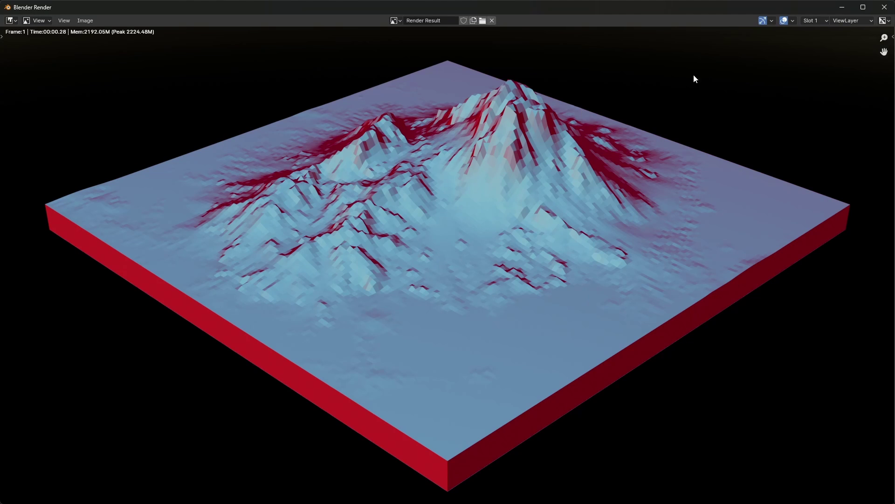
Close the render, open TerrainBase's modifier settings, and toggle HQ Render Switch off and on again
click(884, 8)
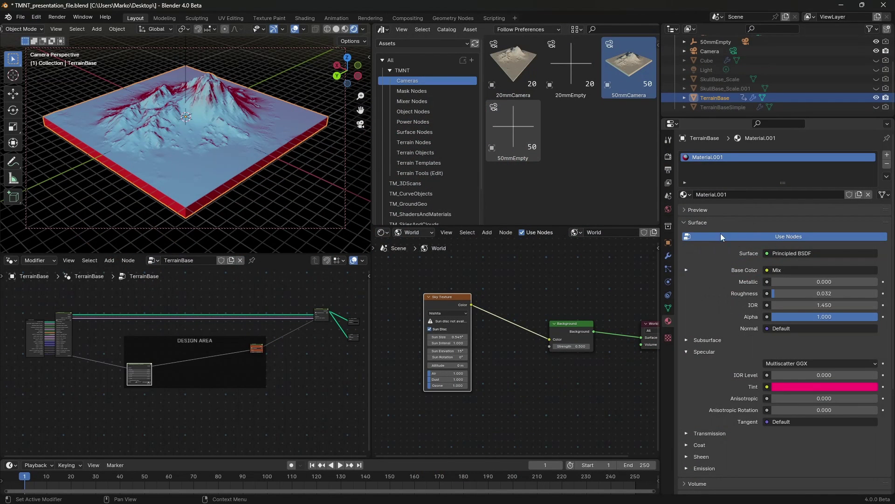
click(668, 255)
click(765, 196)
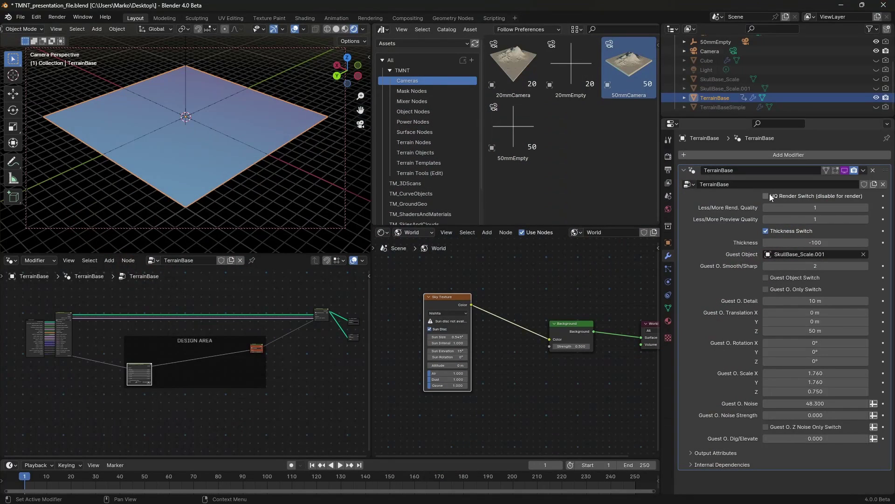
click(768, 196)
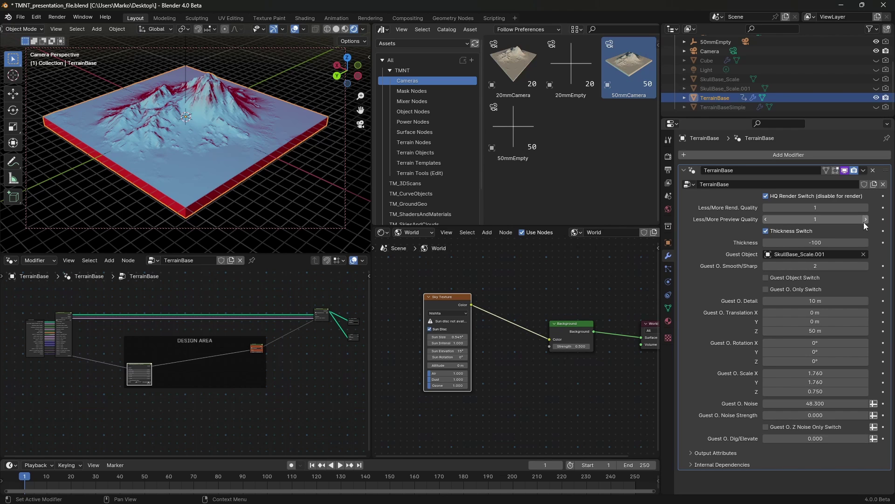
click(766, 232)
click(767, 232)
click(781, 243)
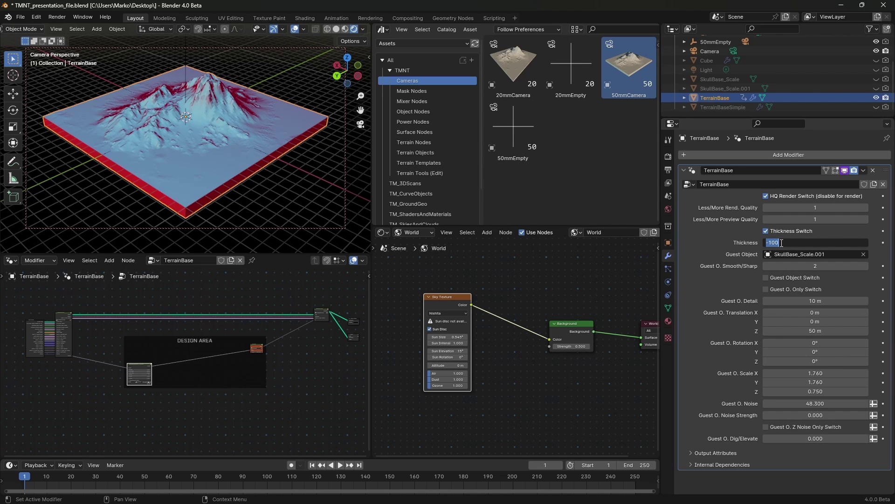
text(-250)
key(Return)
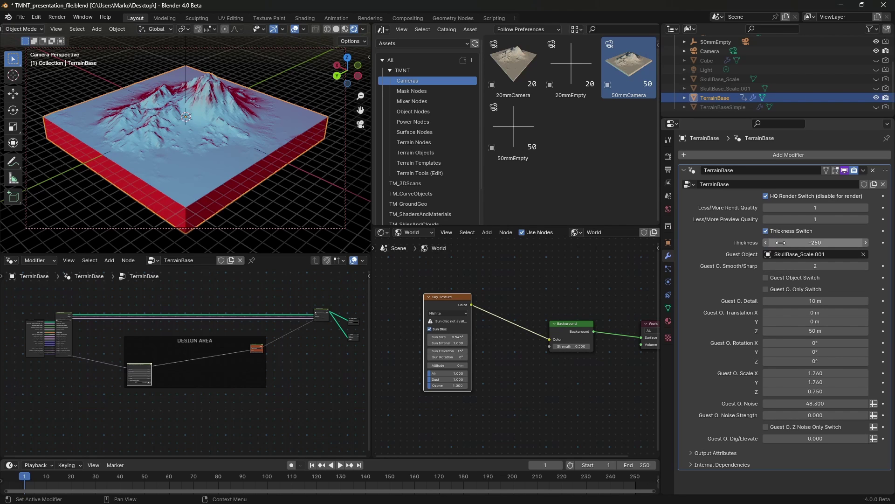
click(782, 243)
text(-100)
key(Return)
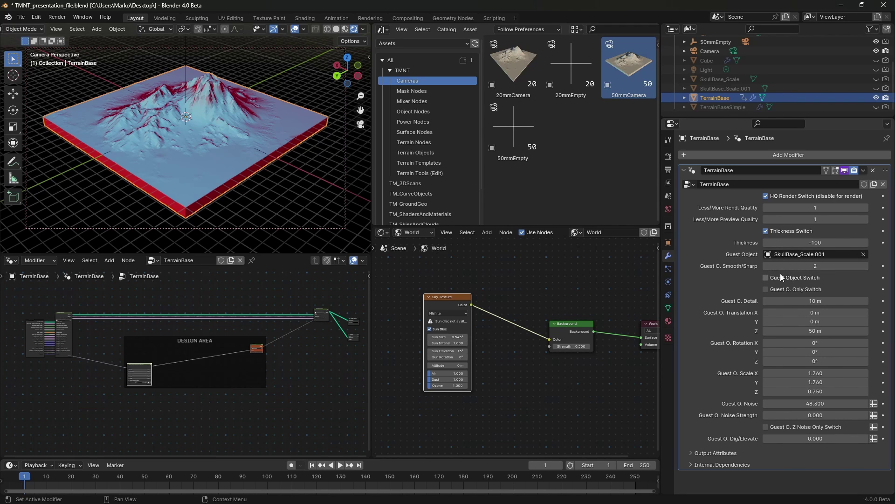
Turn on Guest Object Switch and preview the skull imprint with Guest O. Only Switch
click(766, 277)
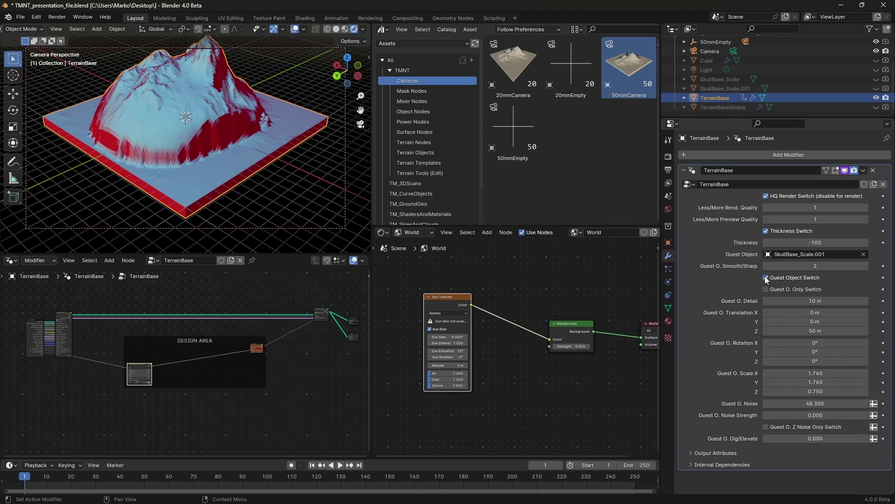
middle_drag(278, 199, 312, 137)
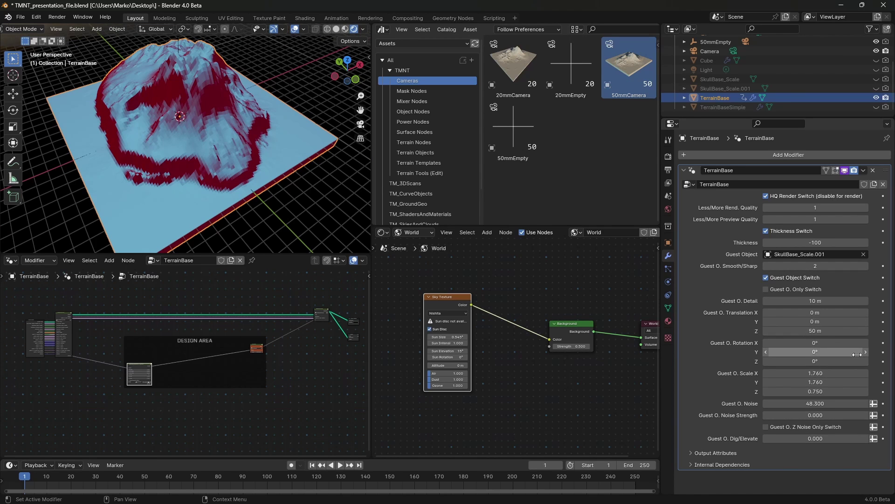
click(766, 289)
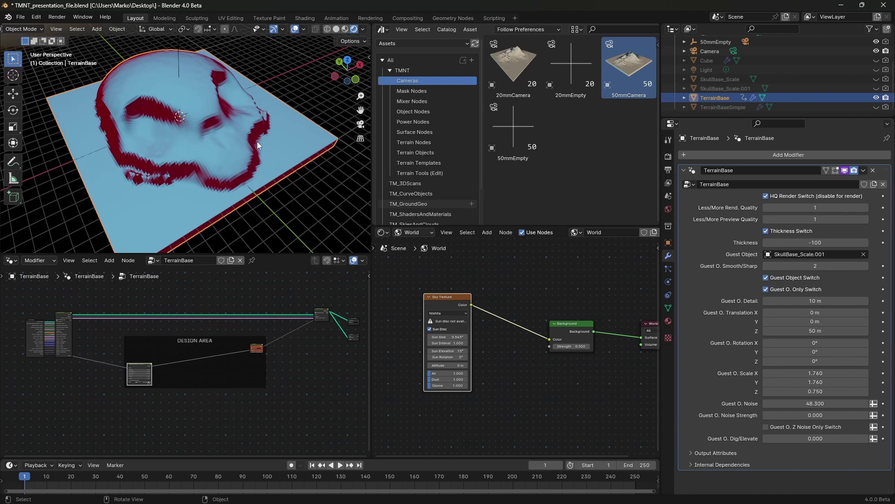
middle_drag(295, 138, 121, 135)
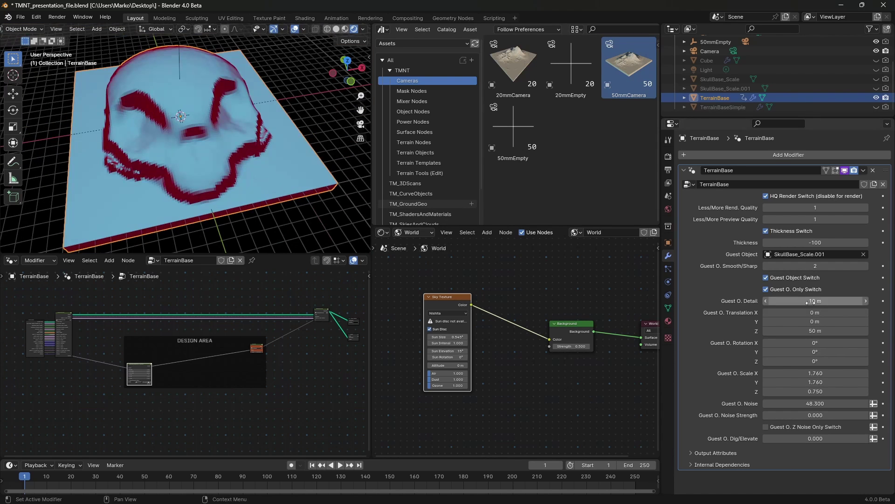
Try Smooth/Sharp values 1 and 0, turn Guest O. Only off, and settle on 1
click(765, 266)
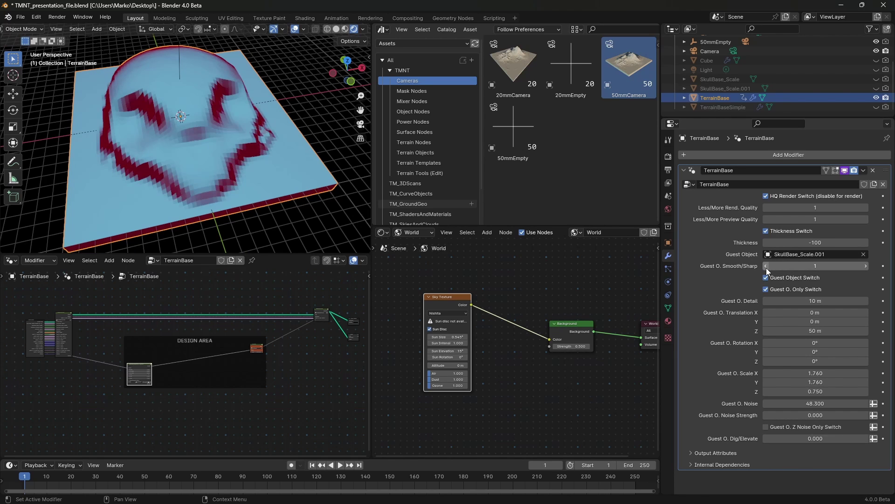
click(765, 268)
middle_drag(128, 125, 200, 136)
click(766, 289)
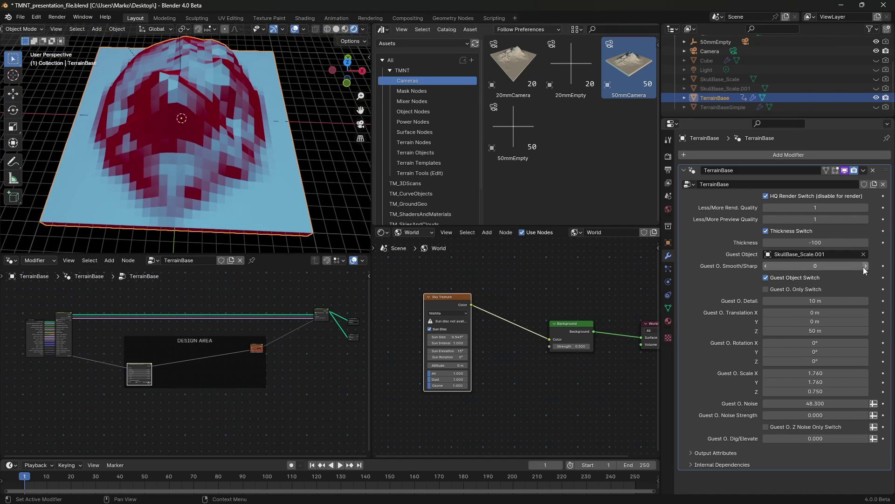
click(866, 266)
middle_drag(298, 180, 245, 142)
Render a quick preview, then return to and reframe the camera view
key(F12)
key(Escape)
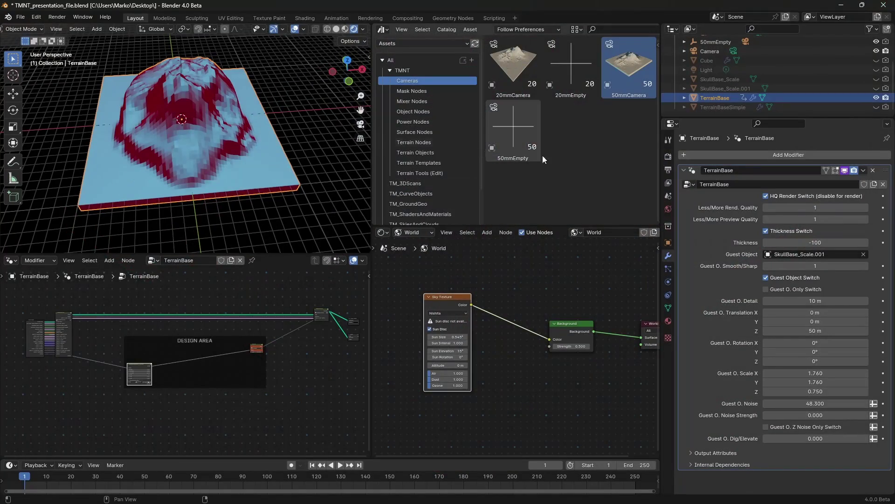
key(KP_0)
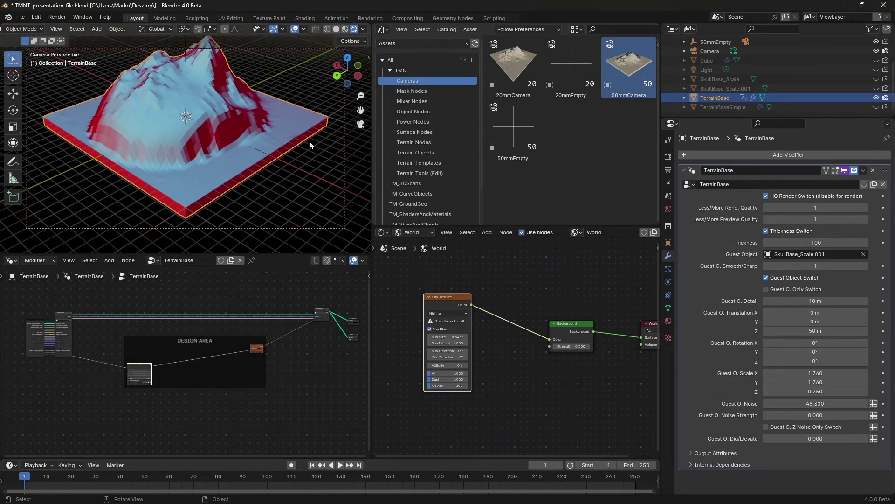
middle_drag(299, 158, 139, 152)
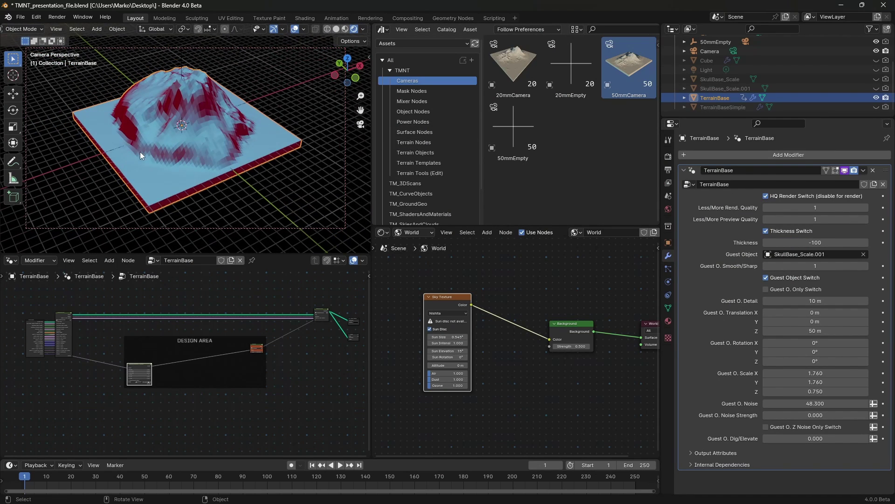
Render the terrain with the HQ Render Switch off, then close the render and re-enable HQ
click(765, 197)
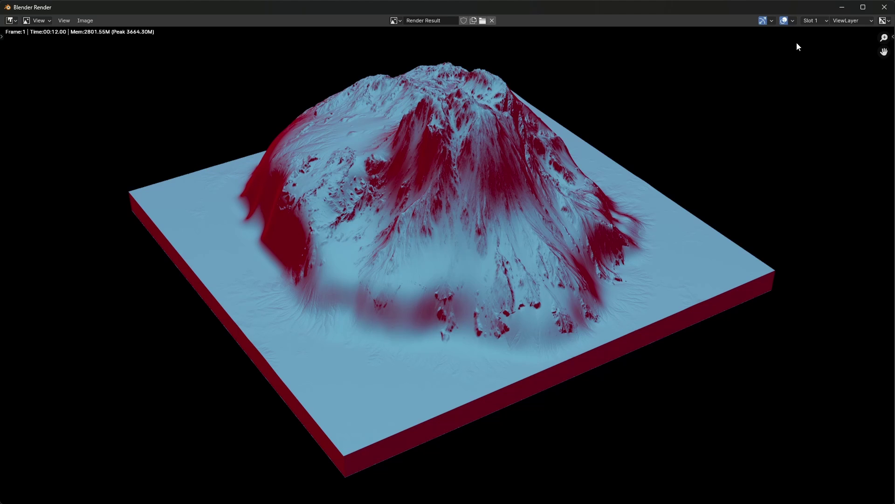
click(885, 7)
click(769, 196)
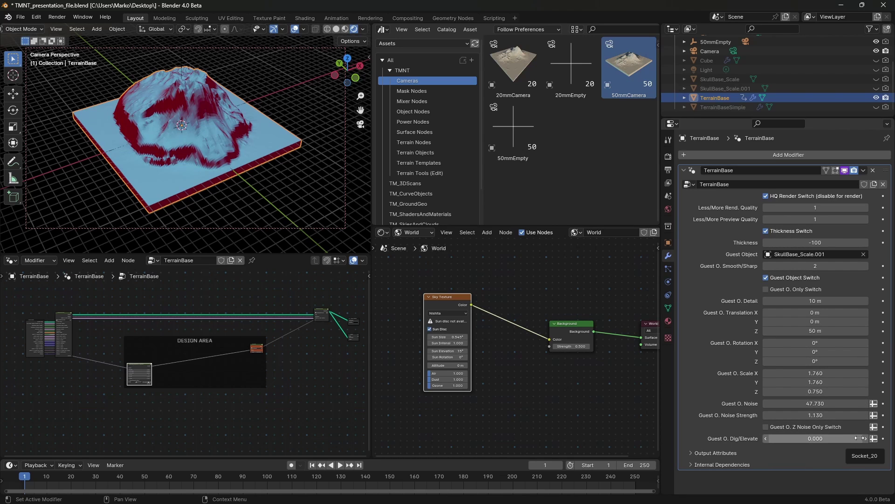
Sink the skull to -92.530 Dig/Elevate, tilt it 6.41°/-7.78°, scale the mountain to 1.700, and render
drag(860, 439, 774, 438)
drag(815, 343, 826, 343)
drag(816, 352, 839, 351)
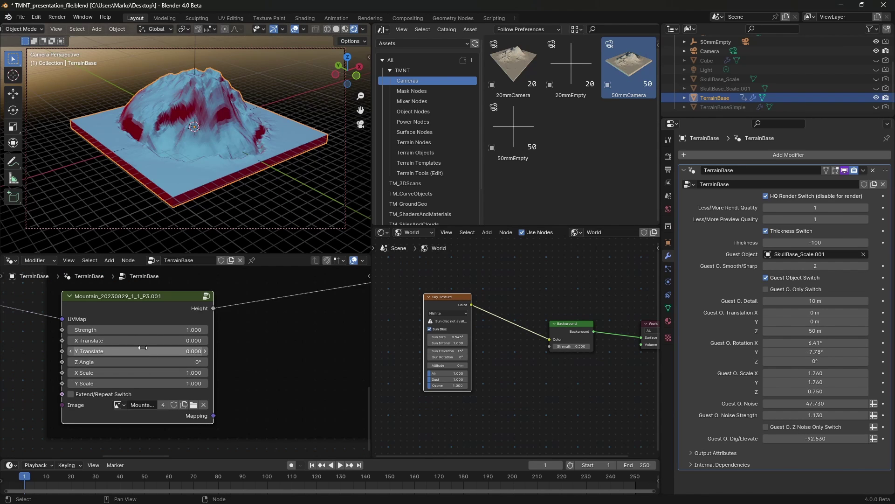
drag(143, 371, 154, 383)
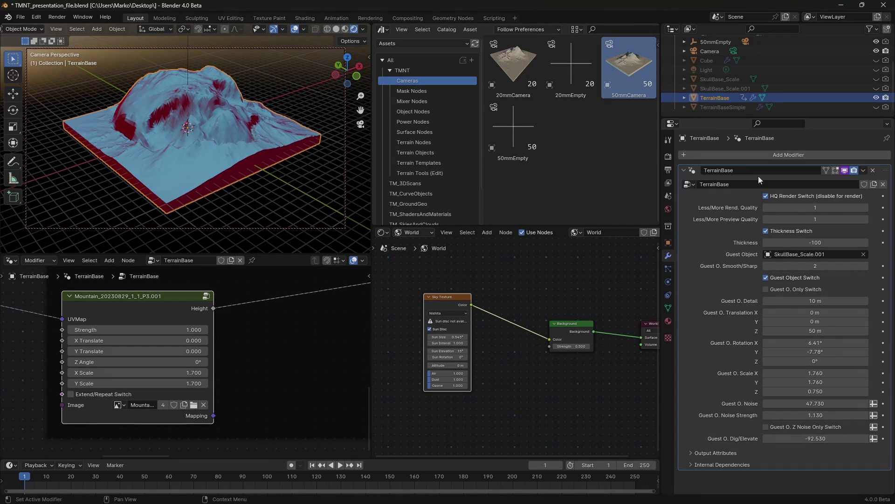
key(F12)
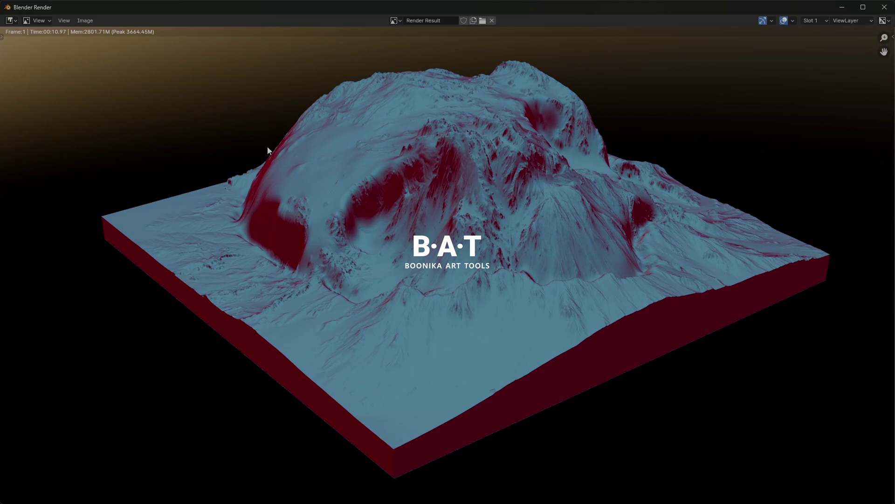